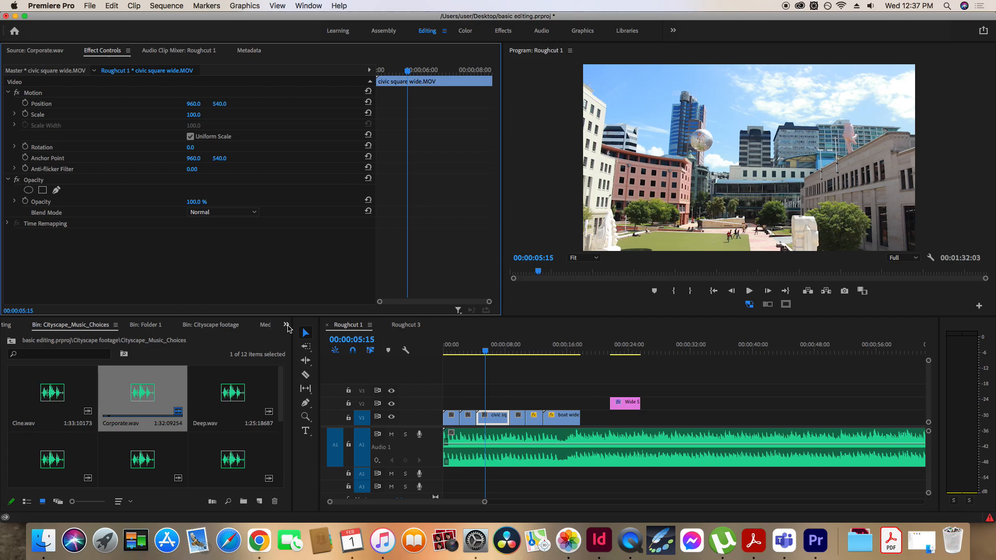
- Look through the Media Browser, Libraries and Info panels grouped with the project bins
left_click(287, 325)
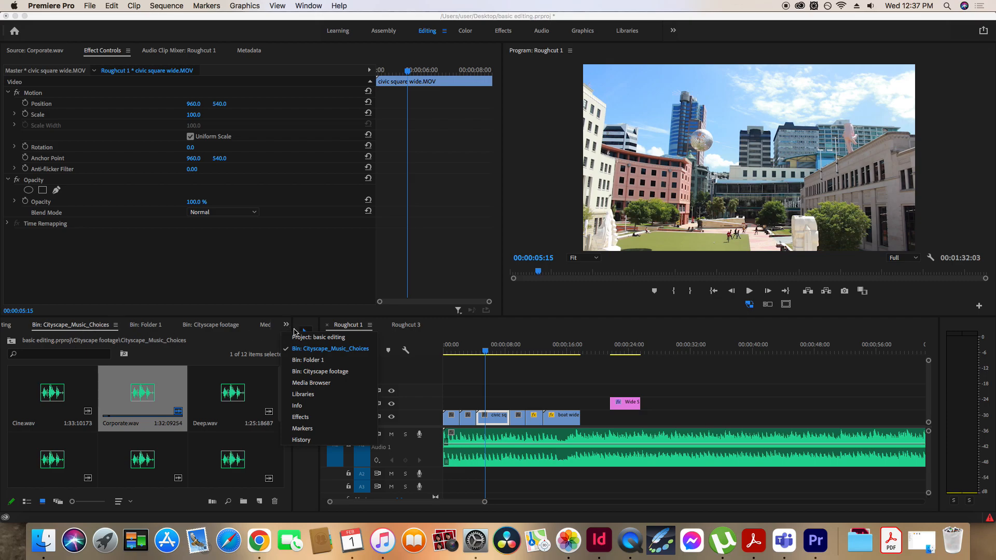
left_click(322, 383)
left_click(285, 326)
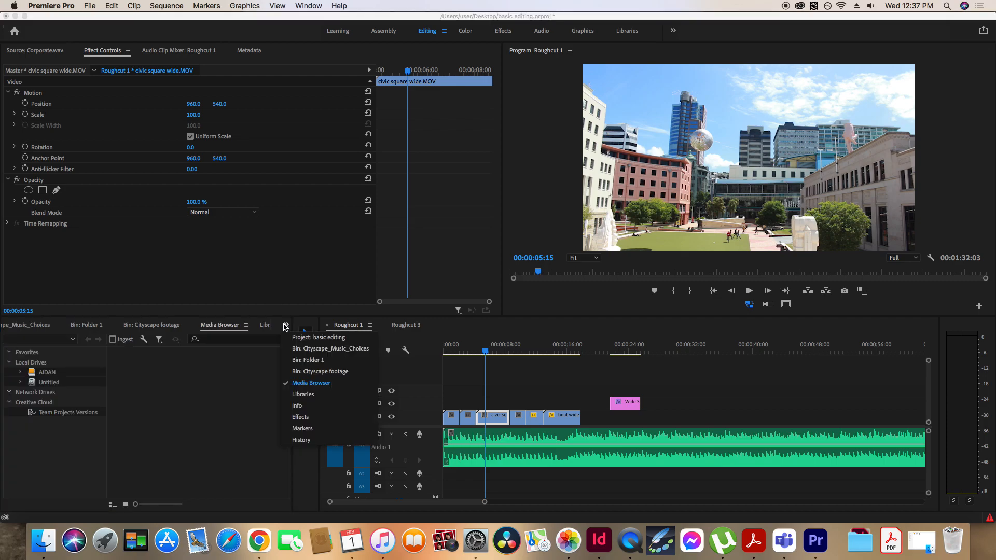
left_click(306, 394)
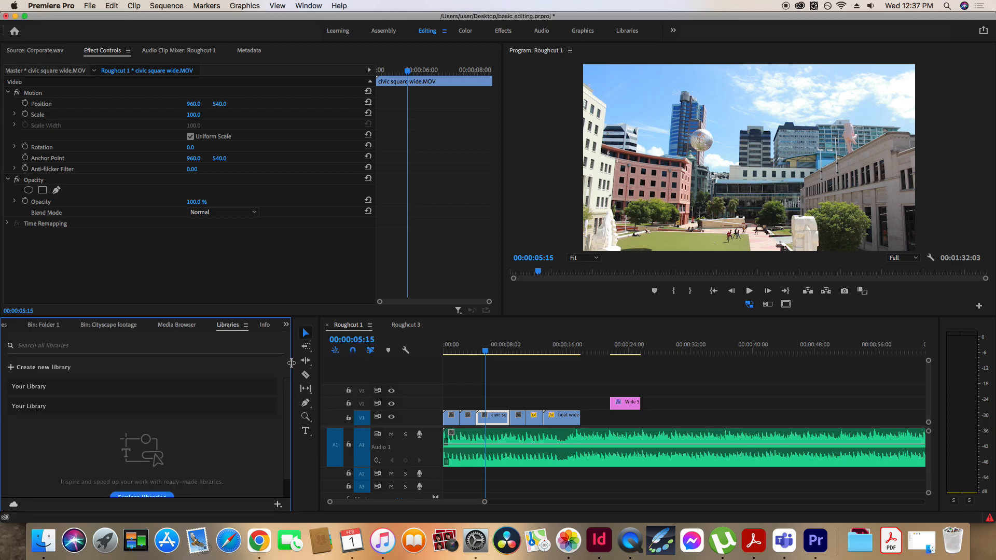
left_click(285, 326)
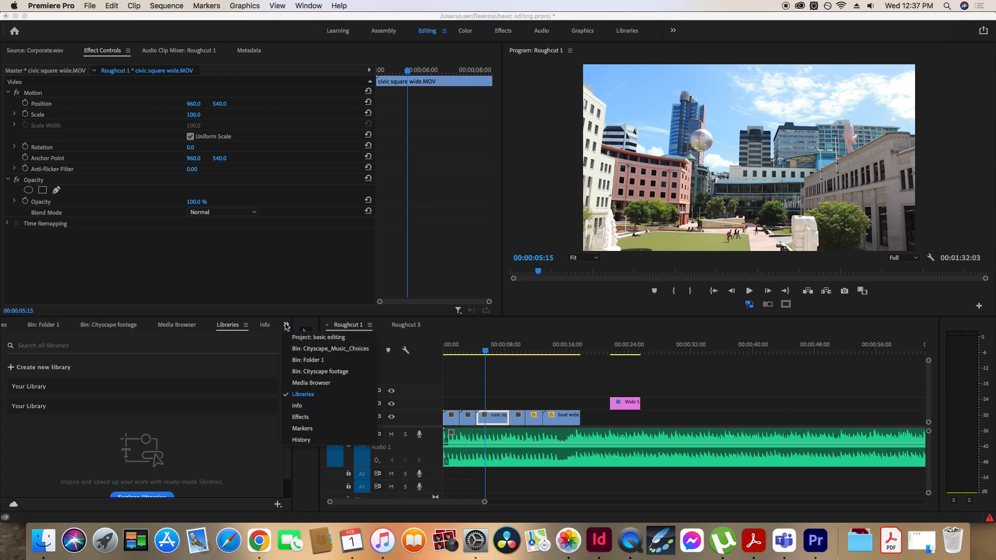
left_click(299, 400)
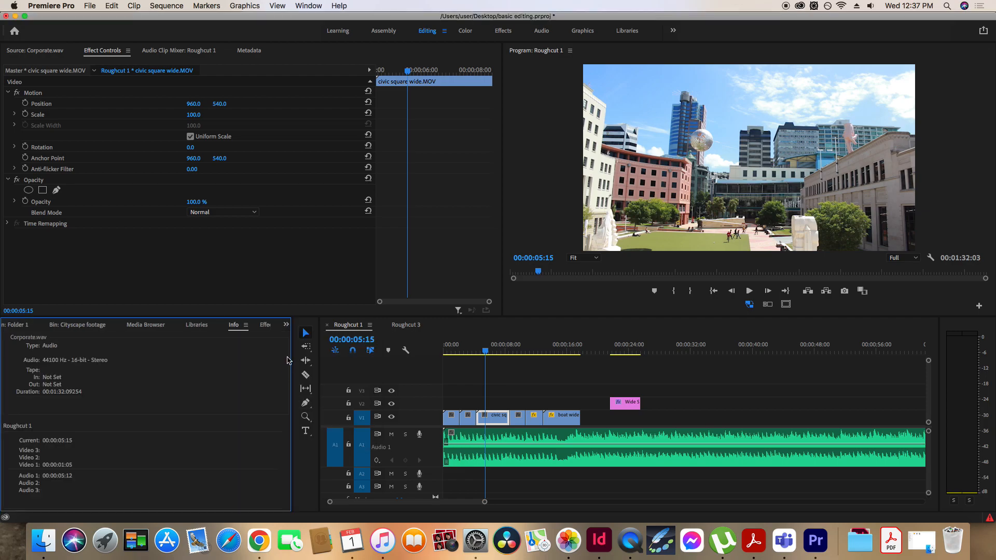
left_click(286, 325)
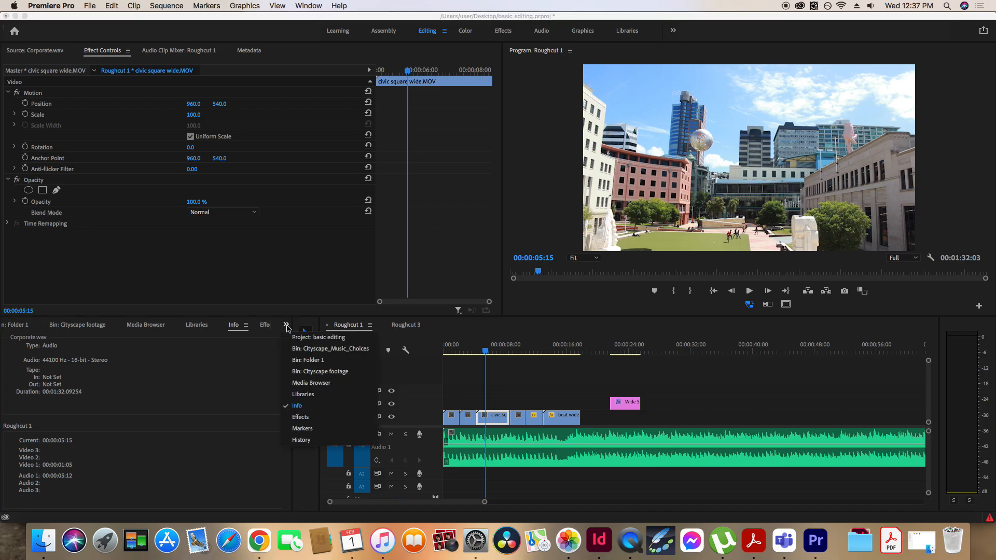
left_click(254, 362)
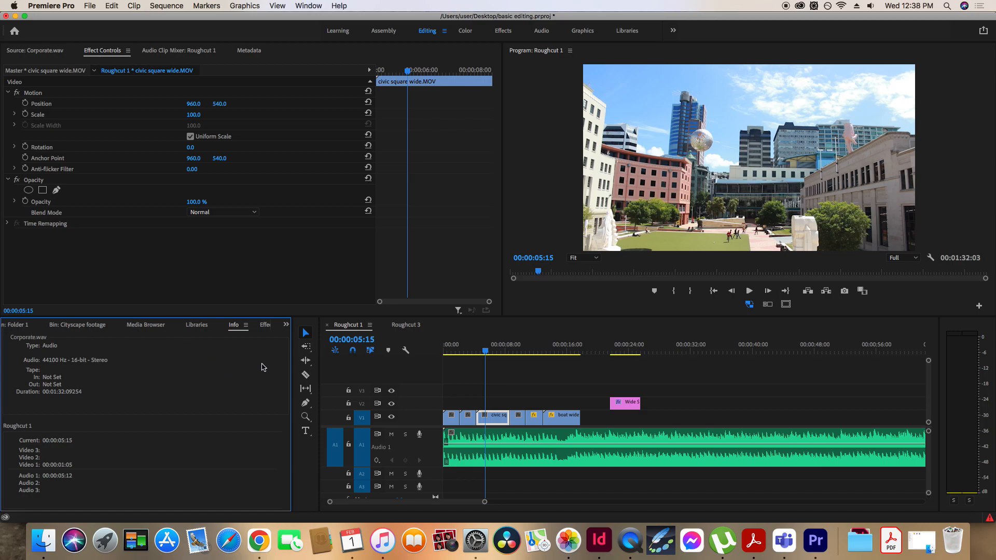
- Close the Info panel
left_click(246, 326)
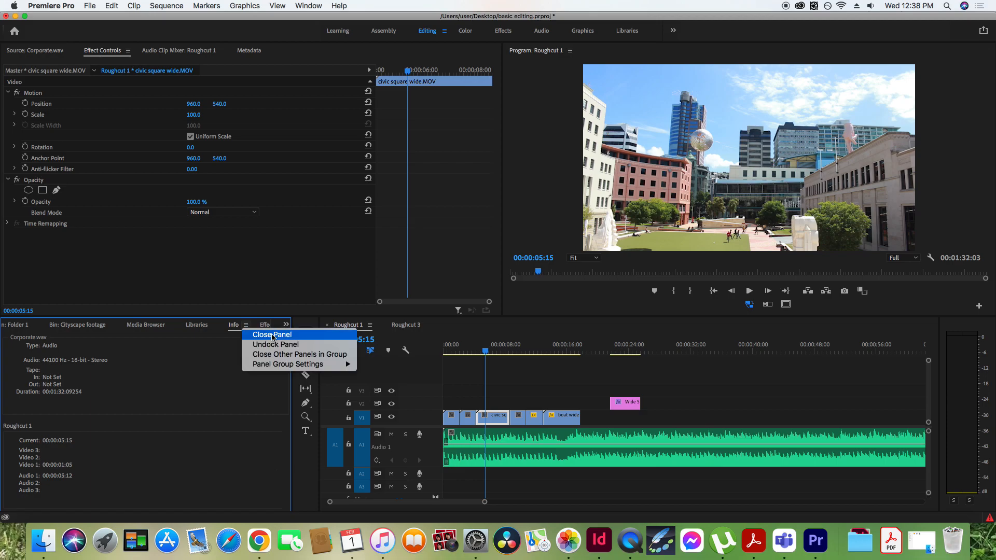
left_click(245, 328)
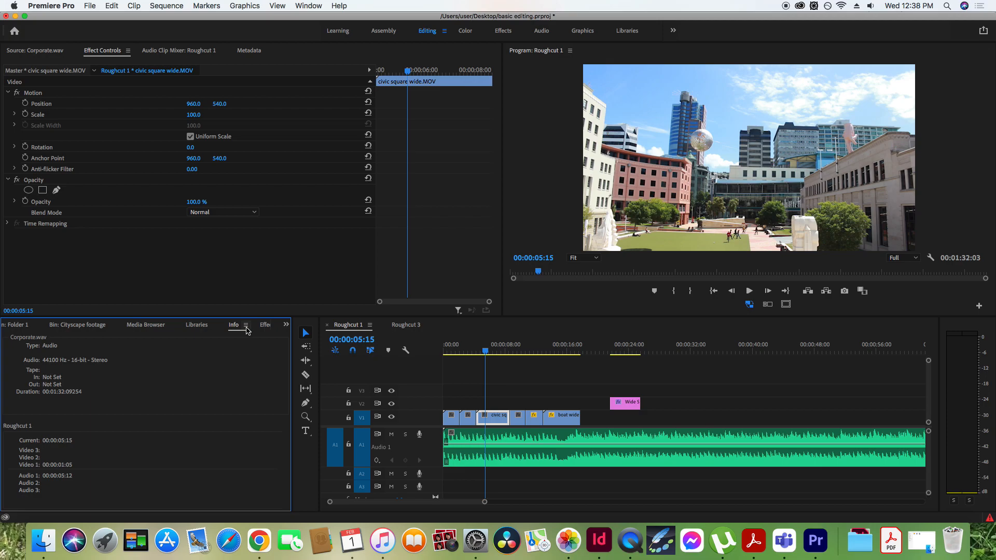
left_click(248, 331)
left_click(255, 337)
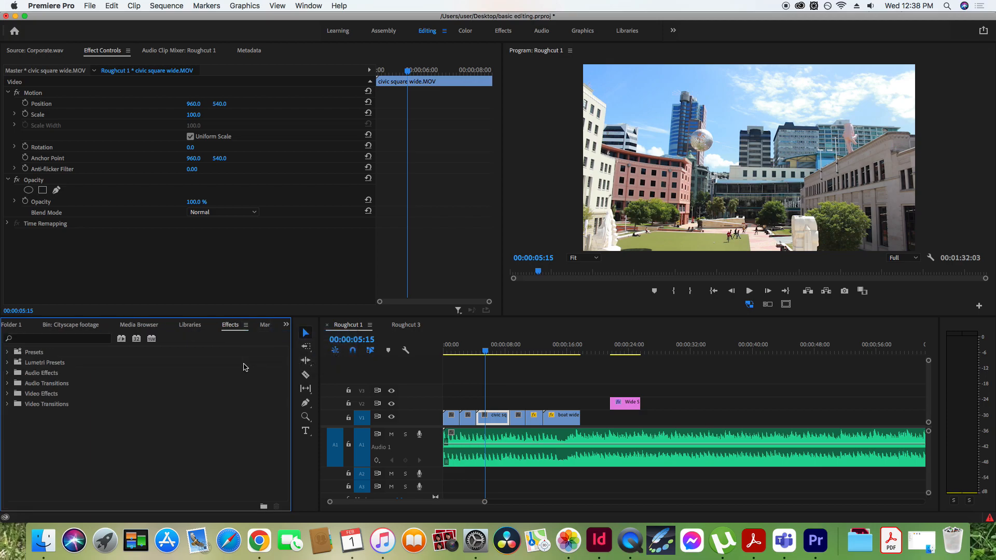
- View the project's edit history and return to the audio and video categories of the effects library
left_click(286, 325)
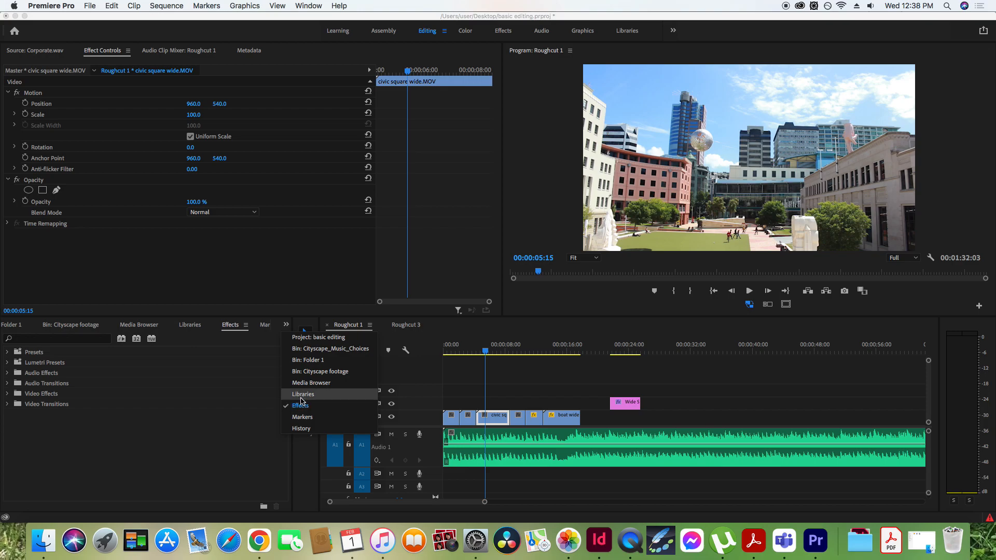
left_click(302, 429)
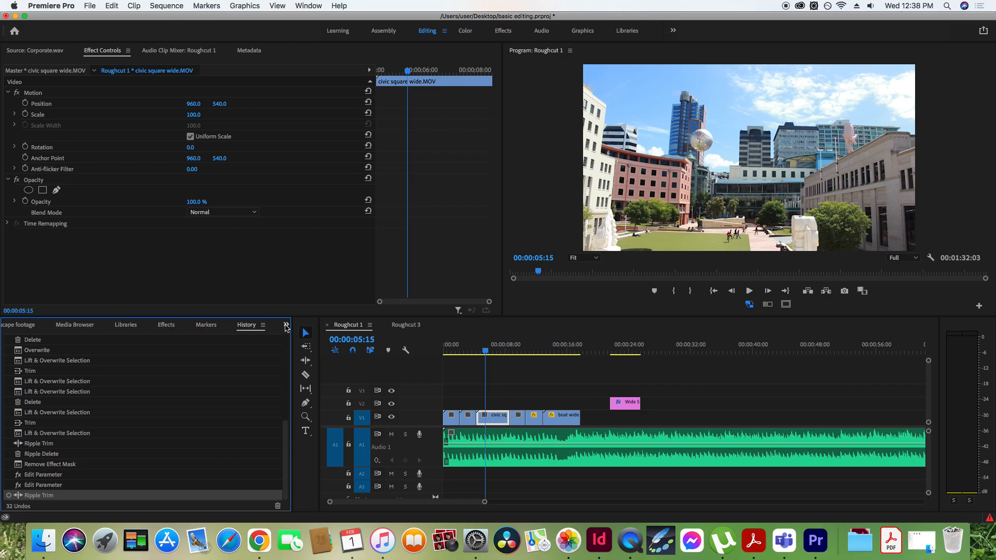
left_click(167, 325)
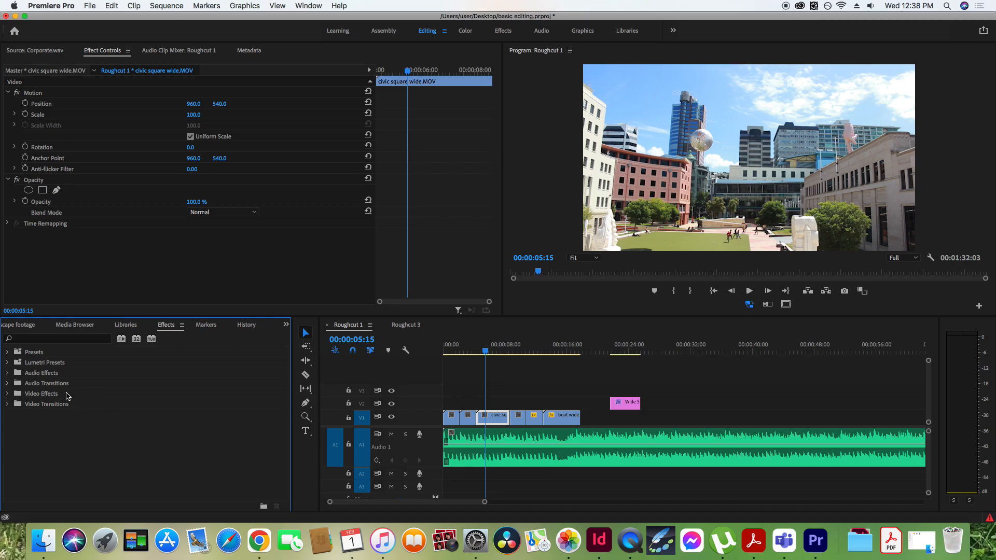
left_click(45, 376)
left_click(43, 385)
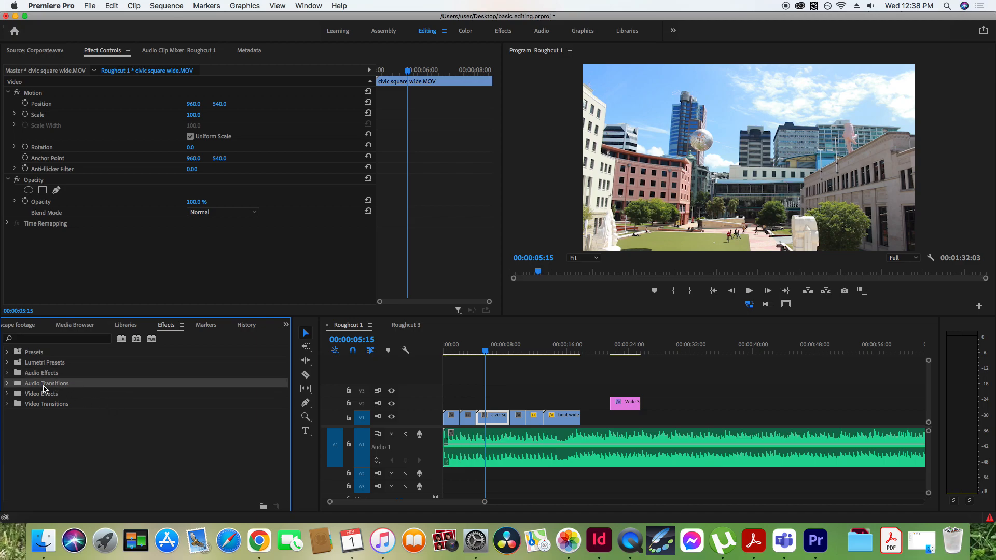
left_click(47, 396)
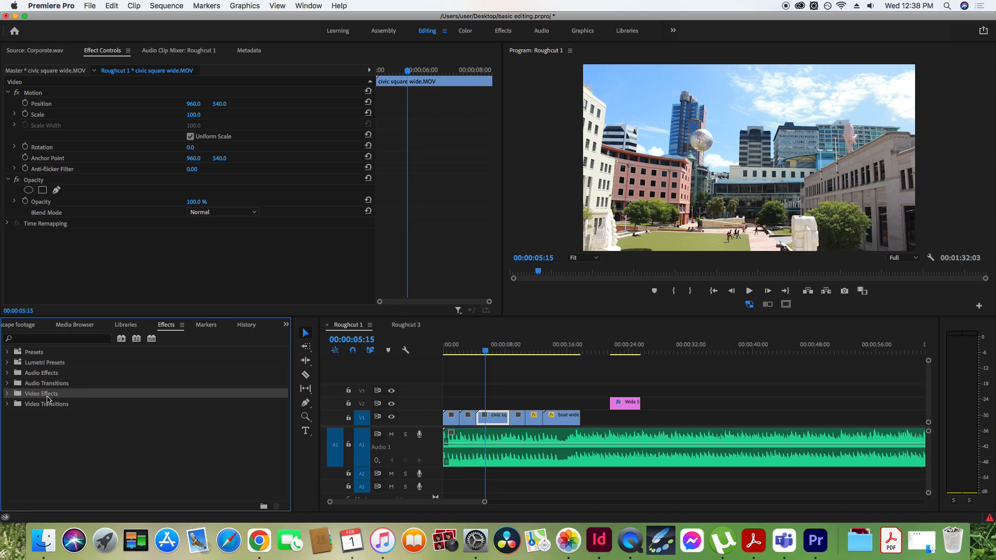
left_click(49, 408)
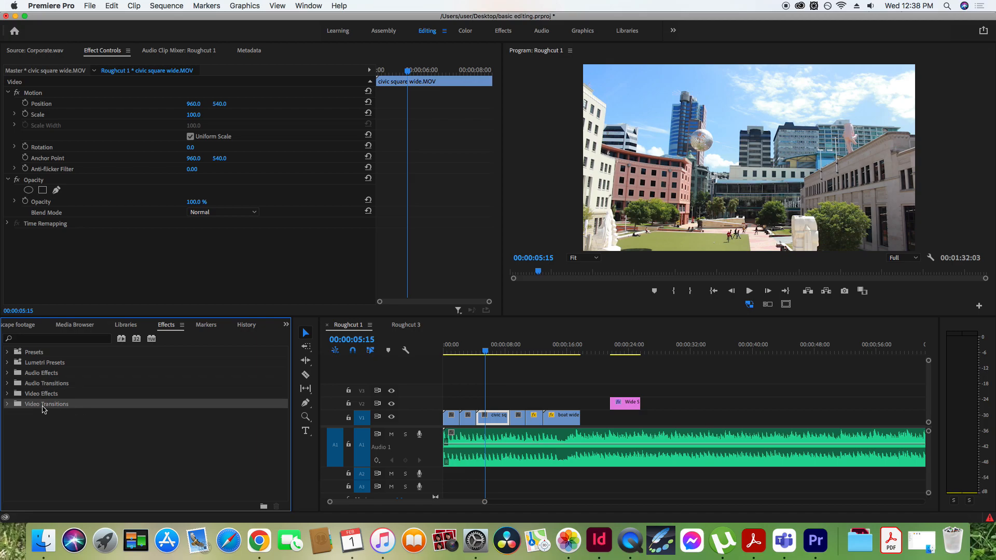
- Apply the Mirror effect from the Distort category of Video Effects to the civic square wide.MOV clip in the Roughcut 1 sequence
left_click(8, 394)
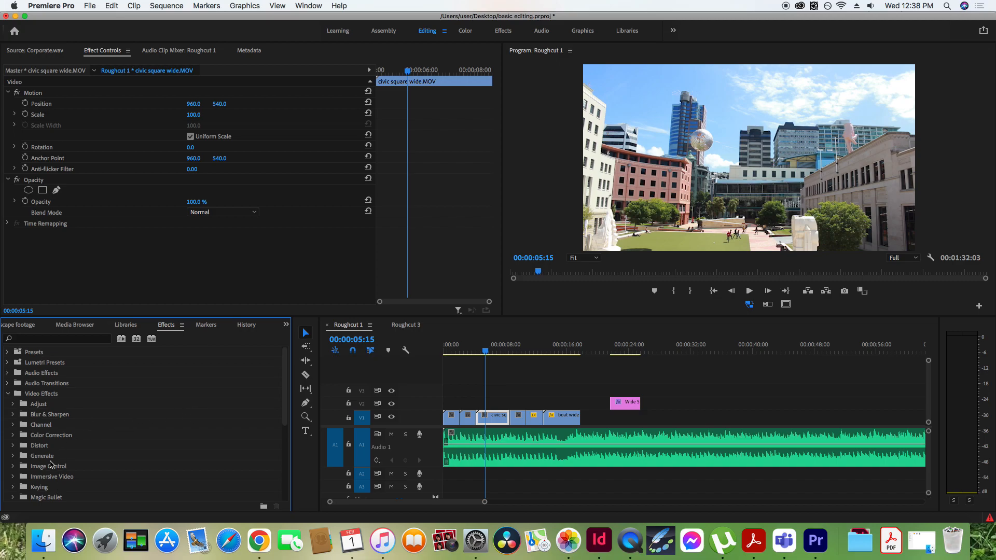
scroll(63, 463, "down", 5)
scroll(70, 463, "down", 8)
scroll(97, 474, "up", 4)
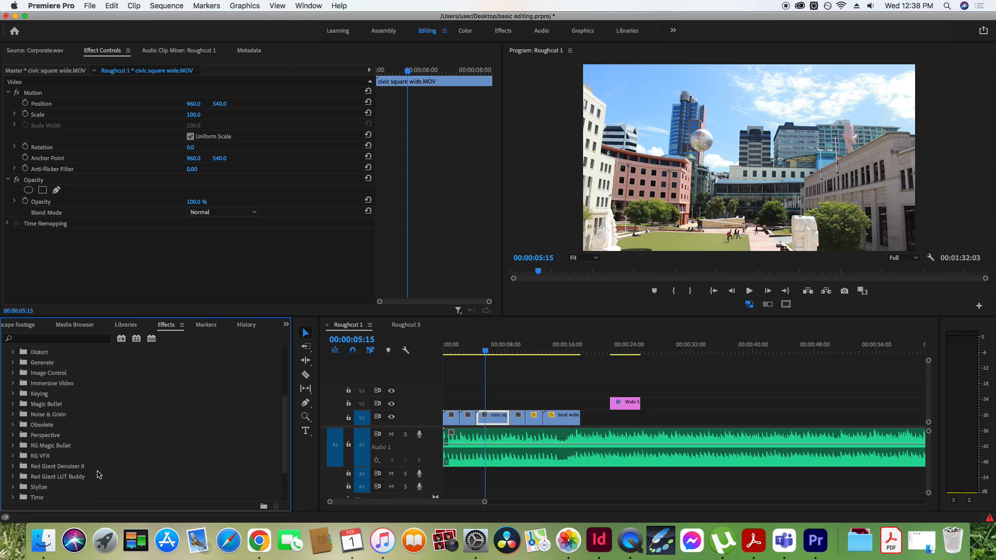
scroll(285, 450, "up", 1)
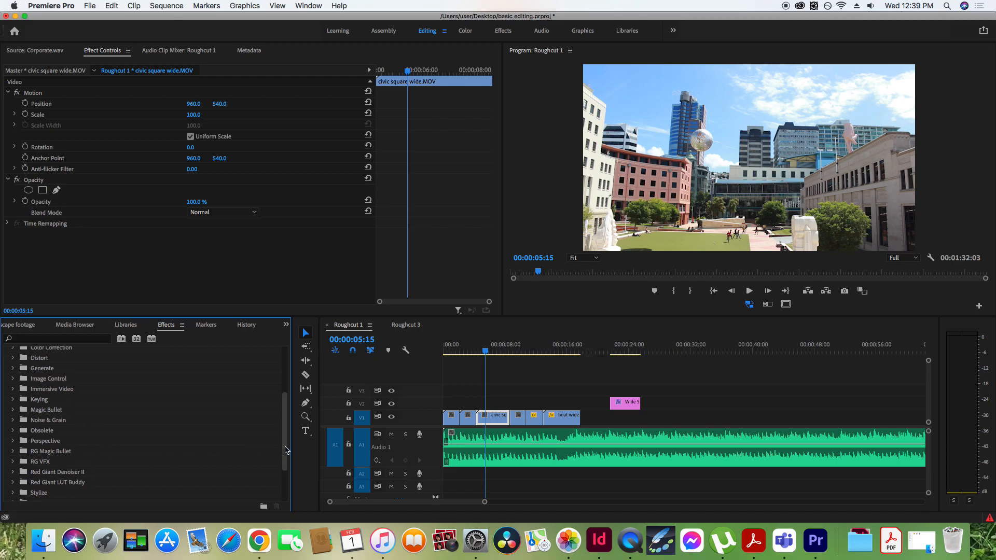
left_click_drag(286, 450, 285, 417)
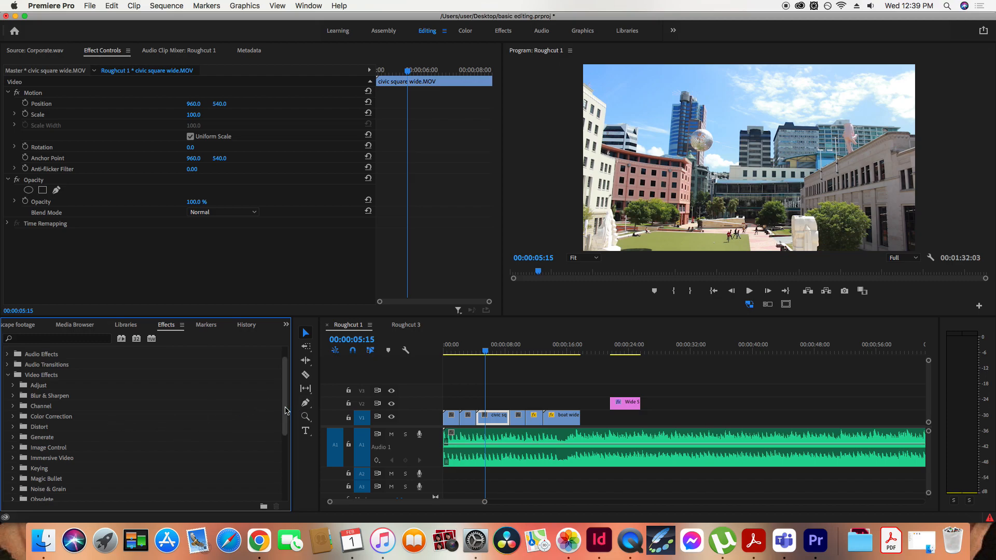
left_click_drag(285, 408, 285, 410)
scroll(284, 413, "down", 3)
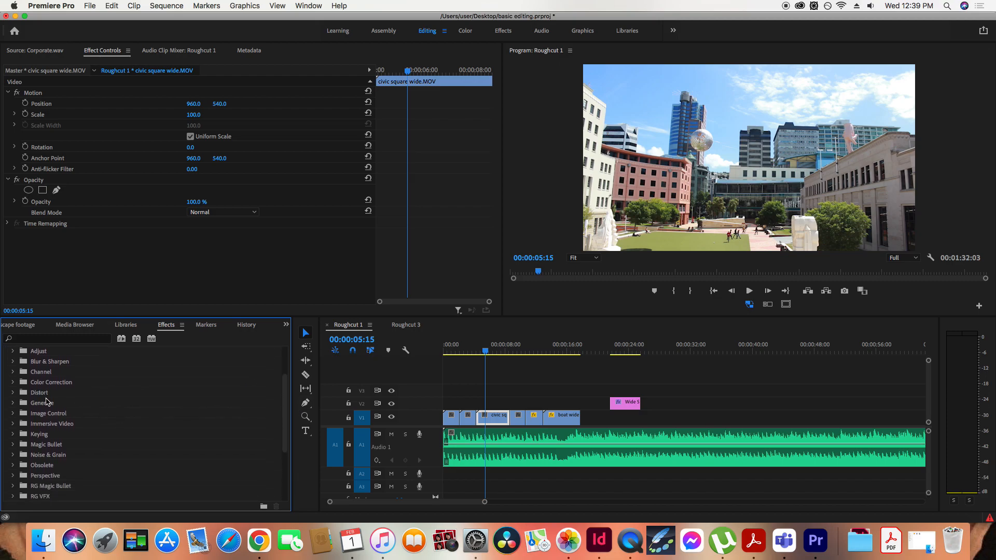
left_click(13, 393)
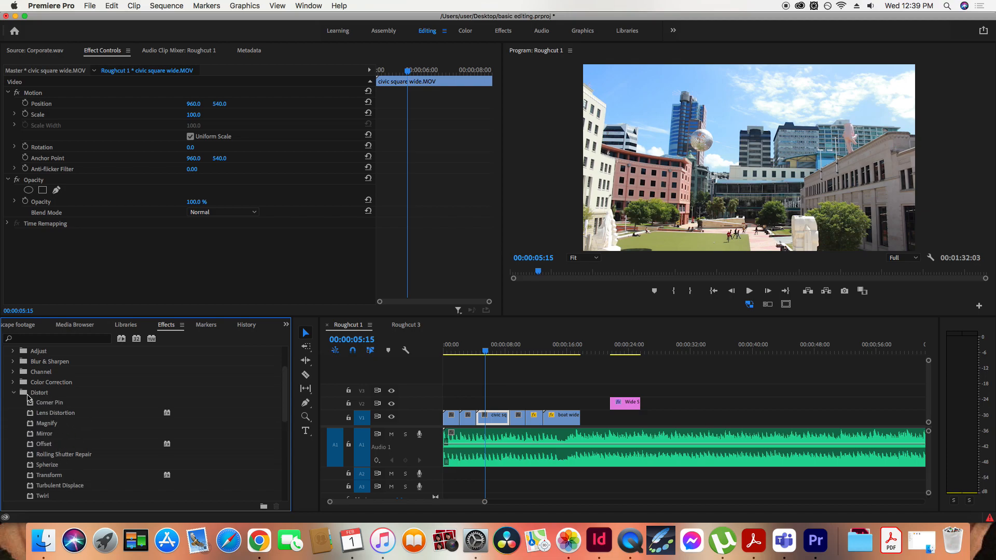
left_click(38, 396)
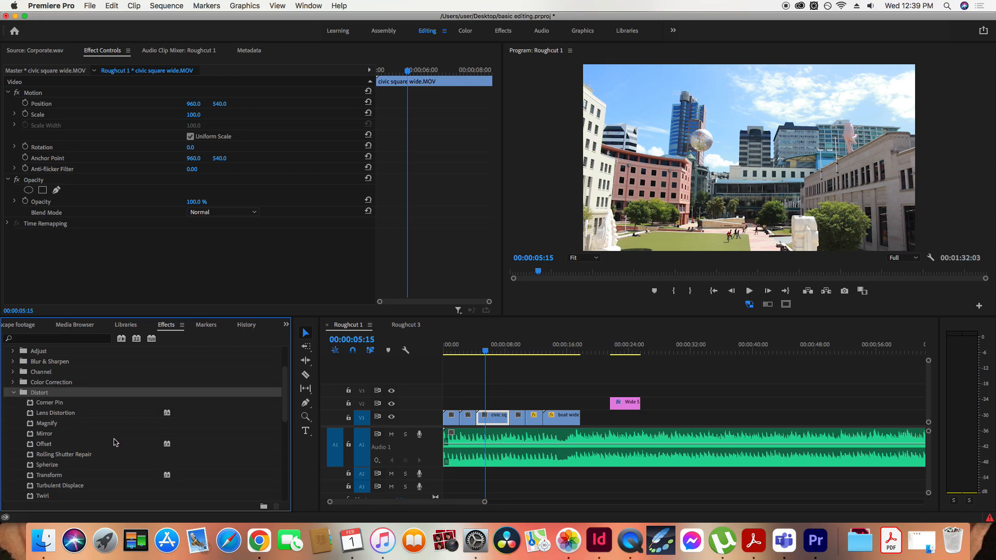
left_click_drag(44, 435, 494, 418)
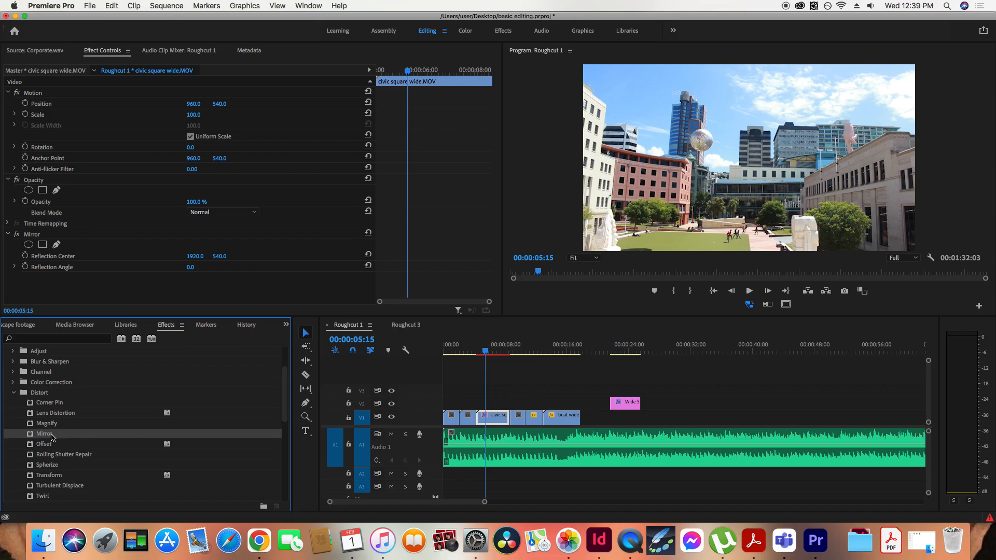
- Set the Mirror effect's Reflection Angle to 90° on the civic square wide.MOV clip, previewing the frame at 00:00:06:05
left_click(487, 352)
left_click_drag(487, 352, 490, 353)
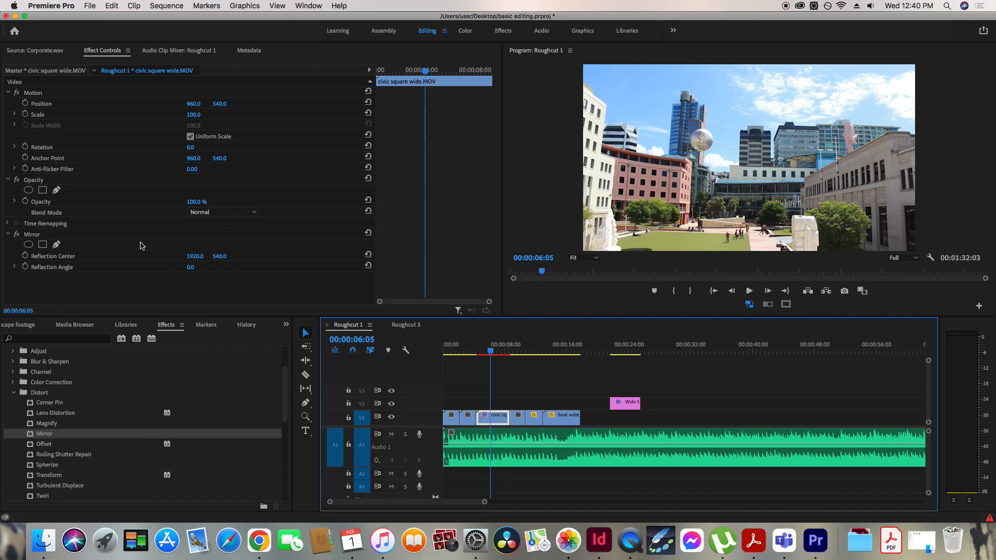
left_click(33, 235)
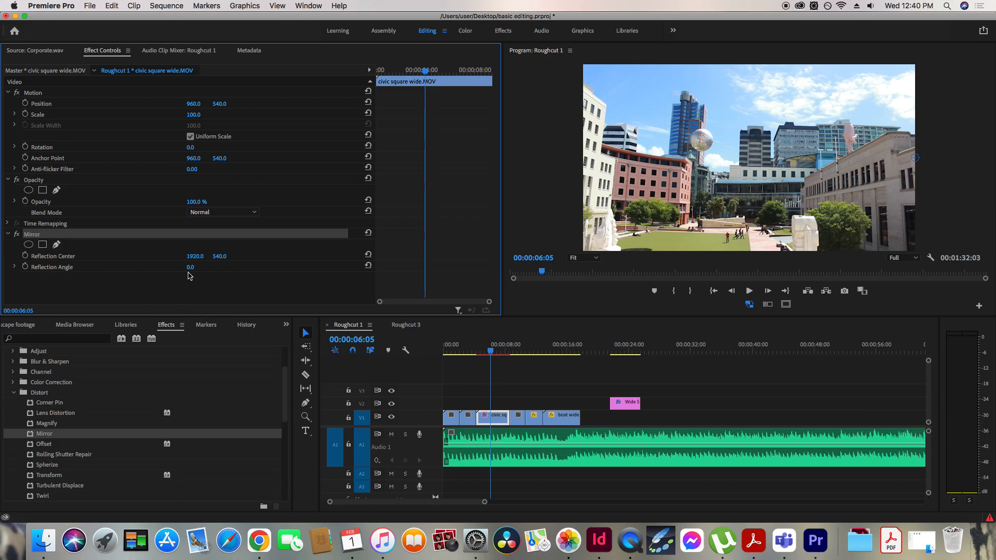
left_click(59, 268)
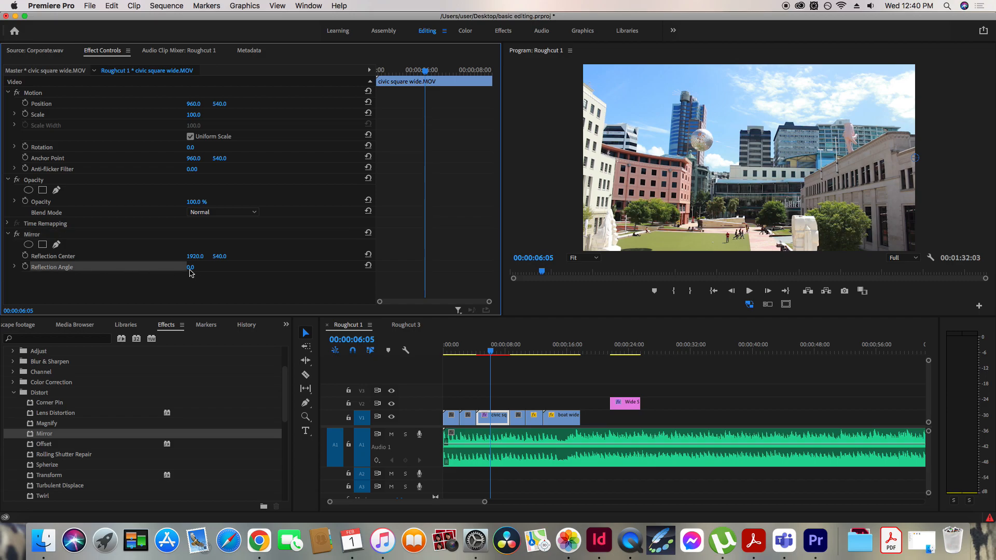
left_click_drag(192, 268, 238, 267)
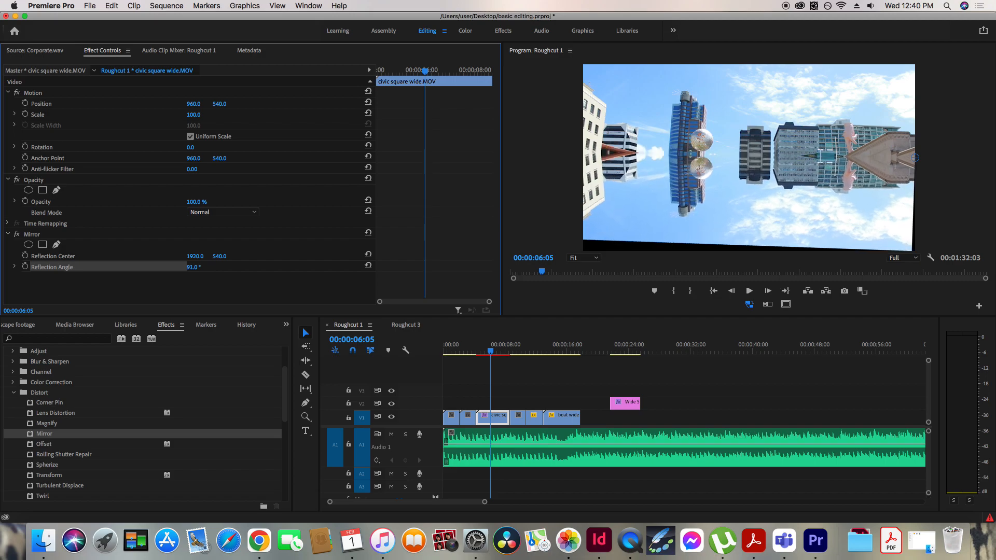
left_click(197, 268)
type("9")
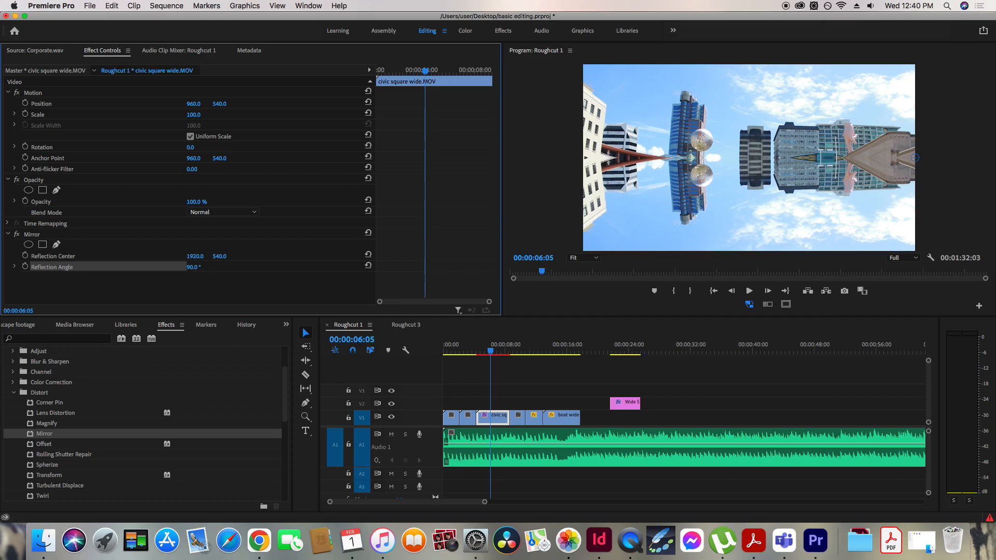
- Play back the civic square wide.MOV clip from near its start to review the mirrored image
left_click(488, 353)
left_click_drag(487, 353, 481, 355)
key("space")
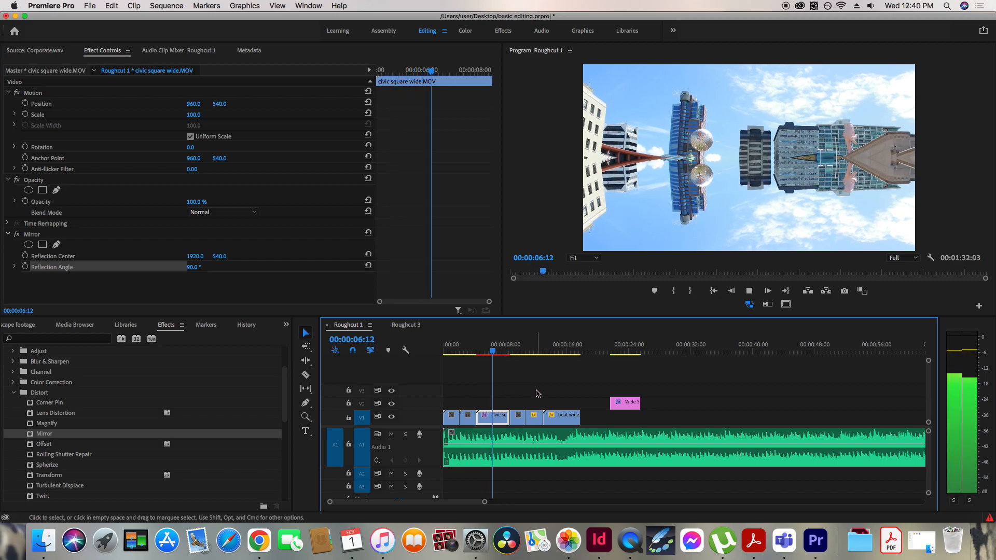
key("space")
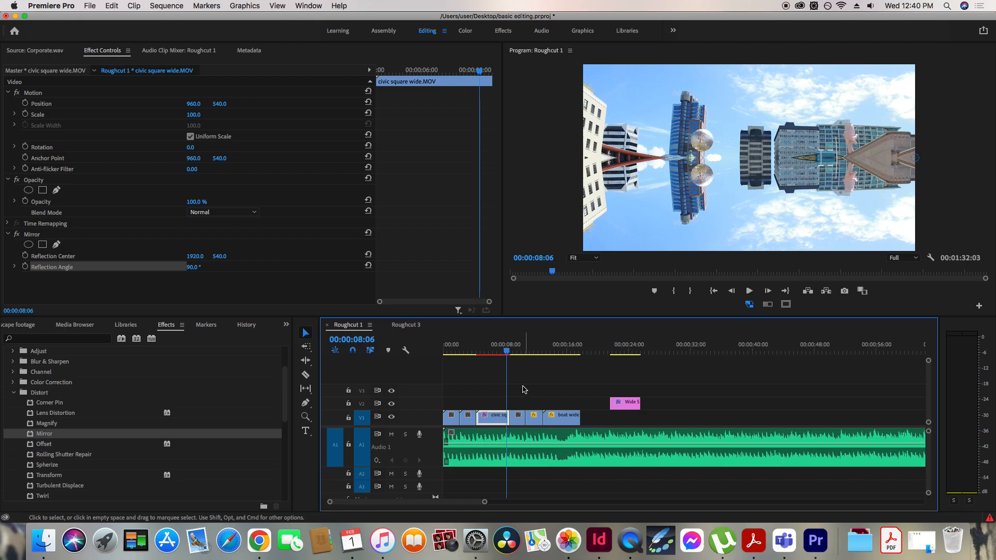
left_click_drag(486, 352, 479, 355)
key("space")
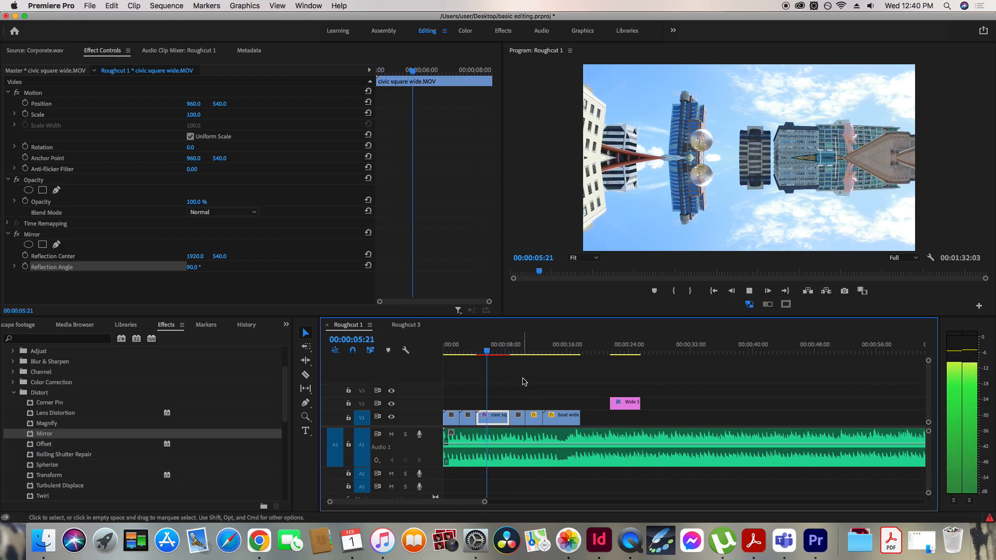
key("space")
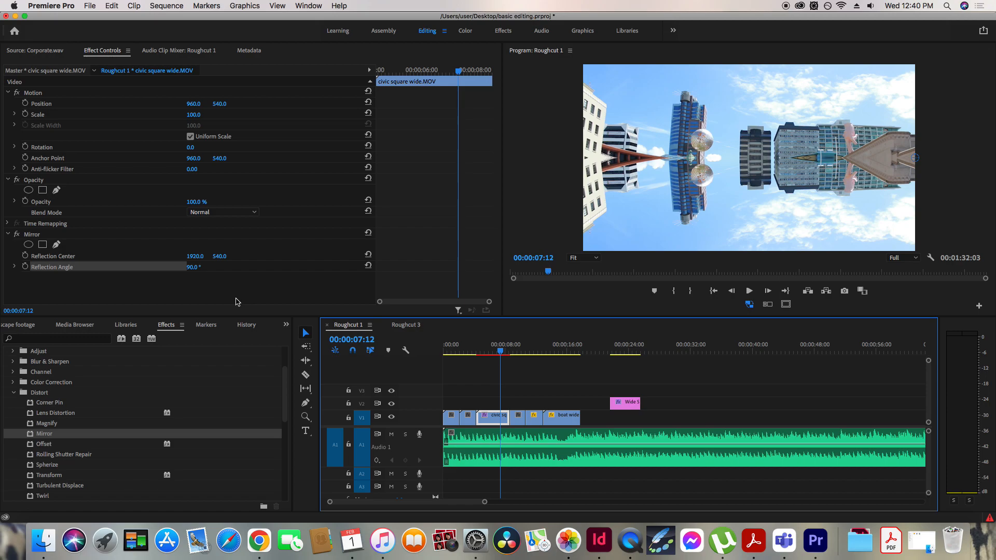
- Undo the Reflection Angle change on the Mirror effect
key("super+z")
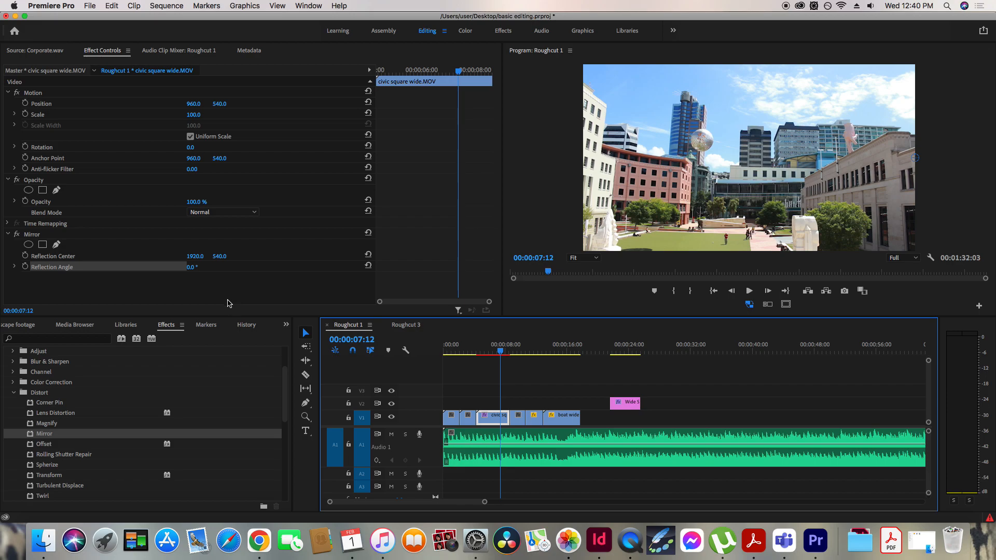
- Remove the Mirror effect from the civic square wide.MOV clip
left_click(44, 238)
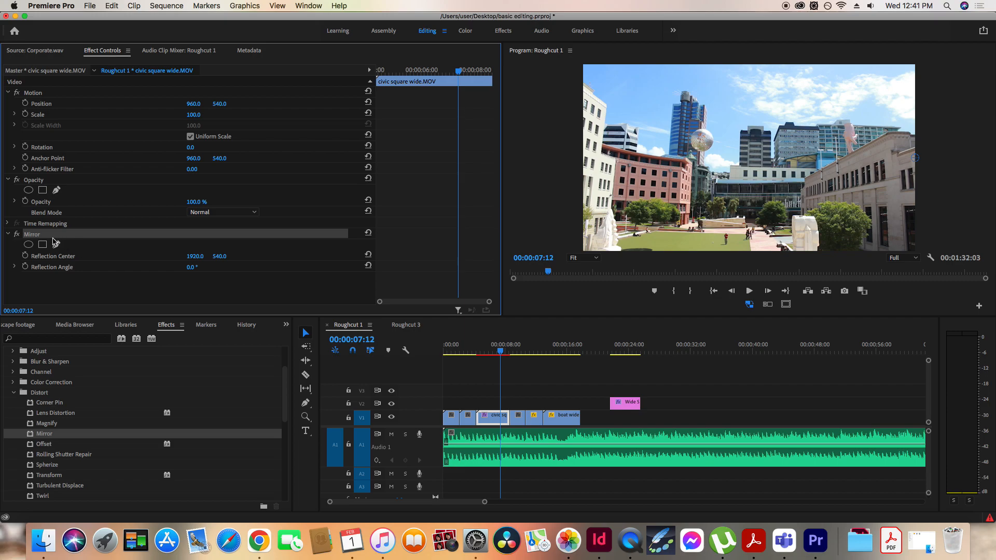
key("Delete")
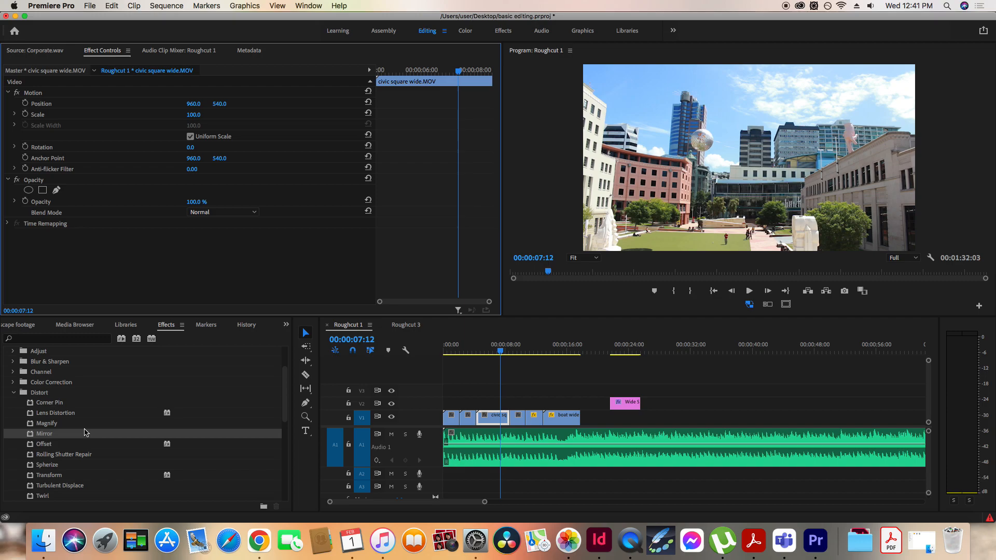
- Try the Lens Distortion effect with a Curvature of 52 on the civic square wide.MOV clip, and remove the effect again
left_click(56, 413)
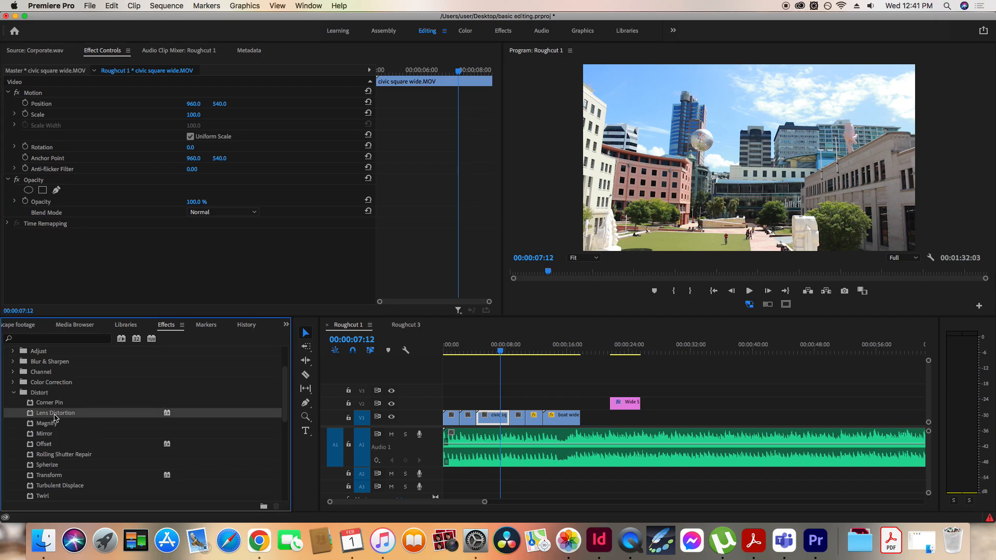
left_click_drag(56, 416, 492, 418)
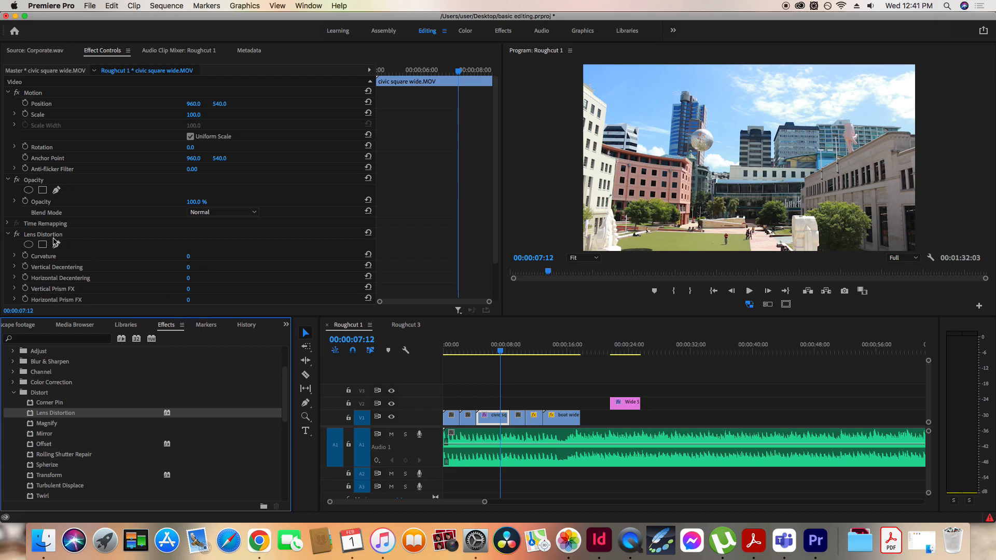
left_click_drag(192, 257, 219, 257)
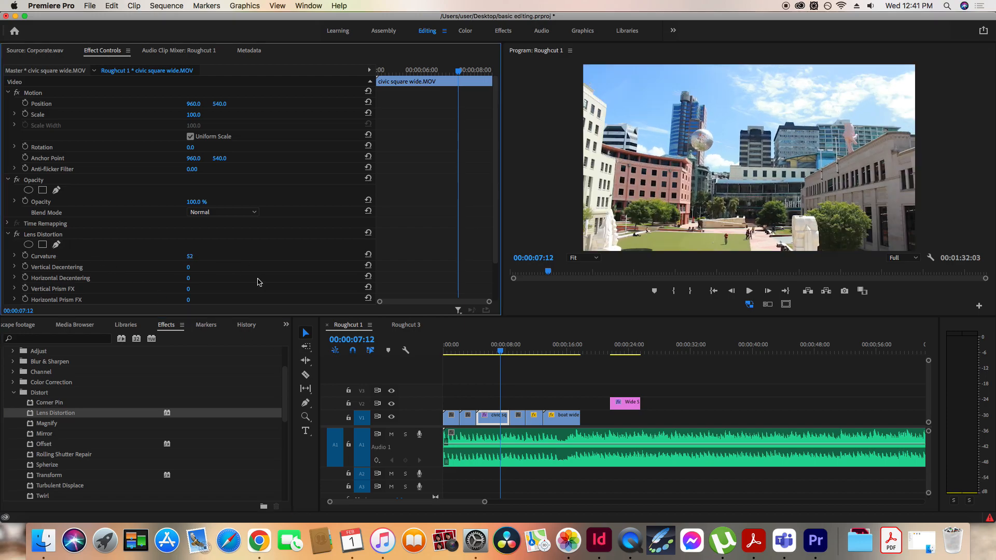
scroll(497, 254, "down", 2)
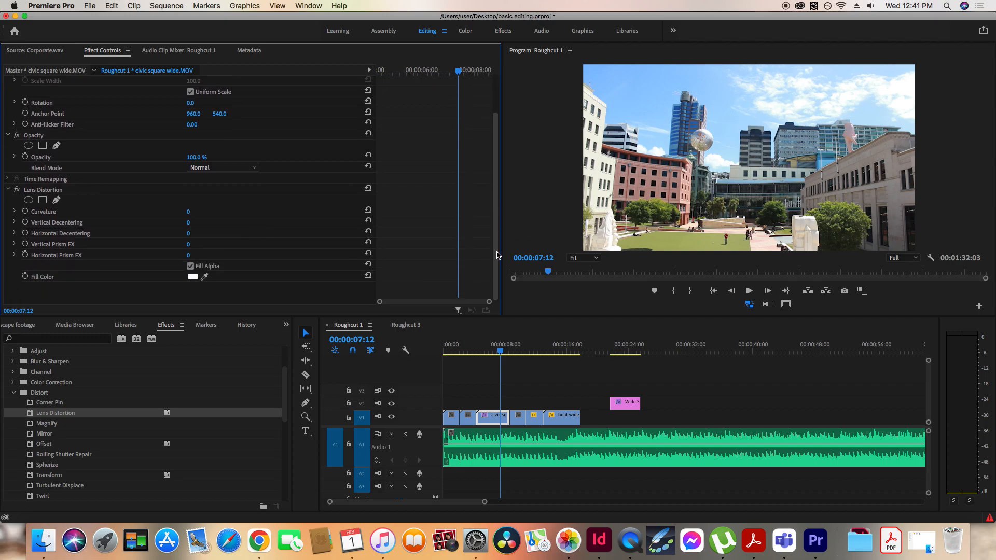
left_click_drag(500, 240, 498, 237)
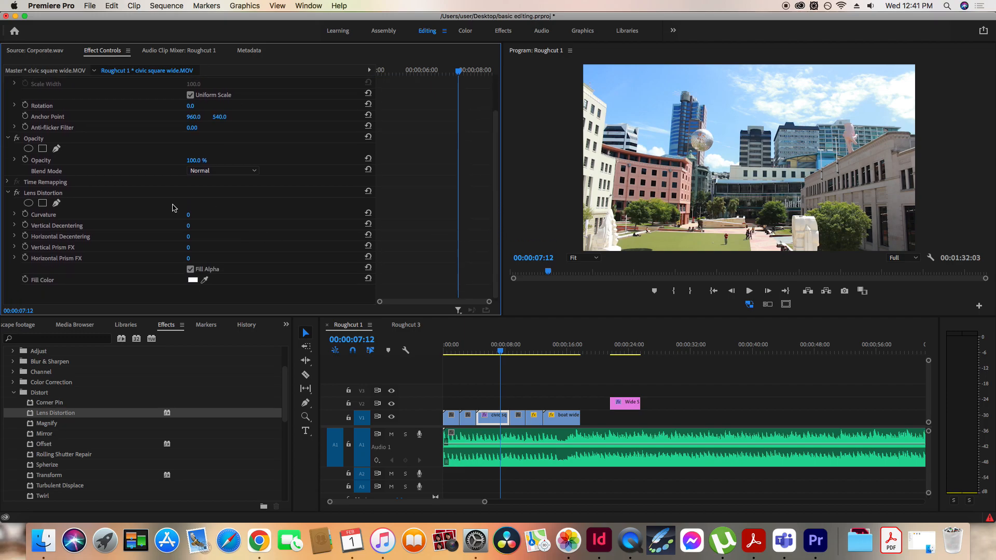
left_click(62, 194)
key("Delete")
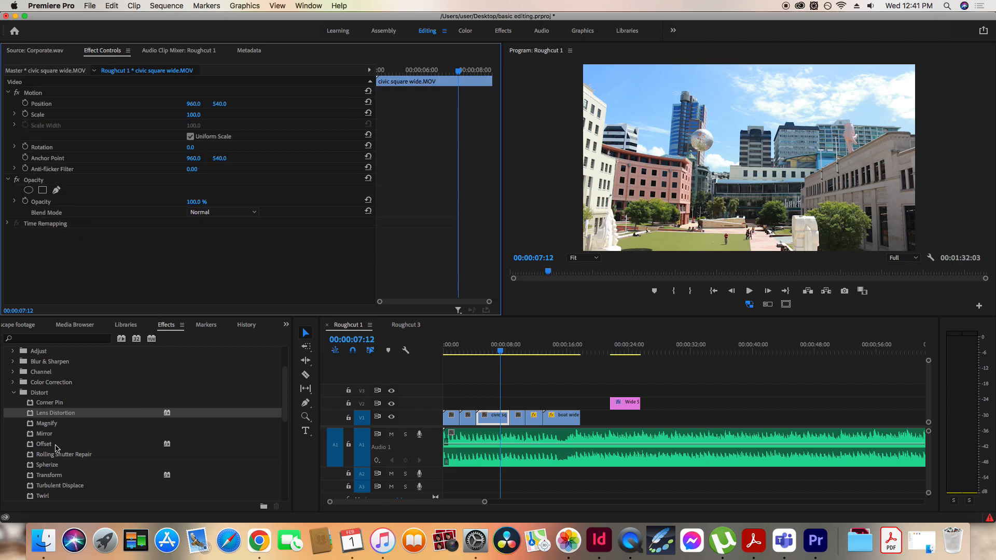
- Apply the Spherize effect from the Distort category to the civic square wide.MOV clip and set its Radius to 571
left_click(54, 467)
left_click_drag(51, 468, 500, 416)
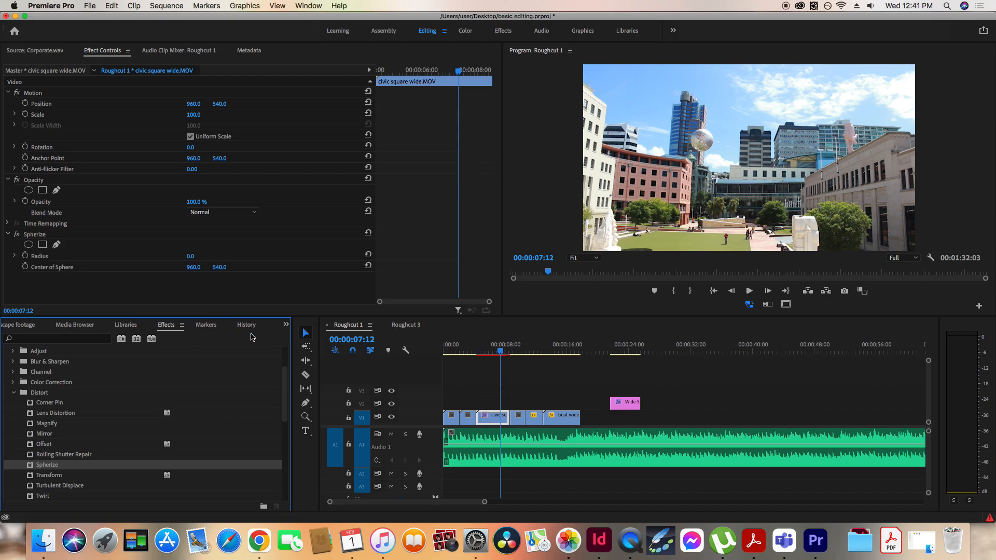
left_click_drag(190, 256, 272, 257)
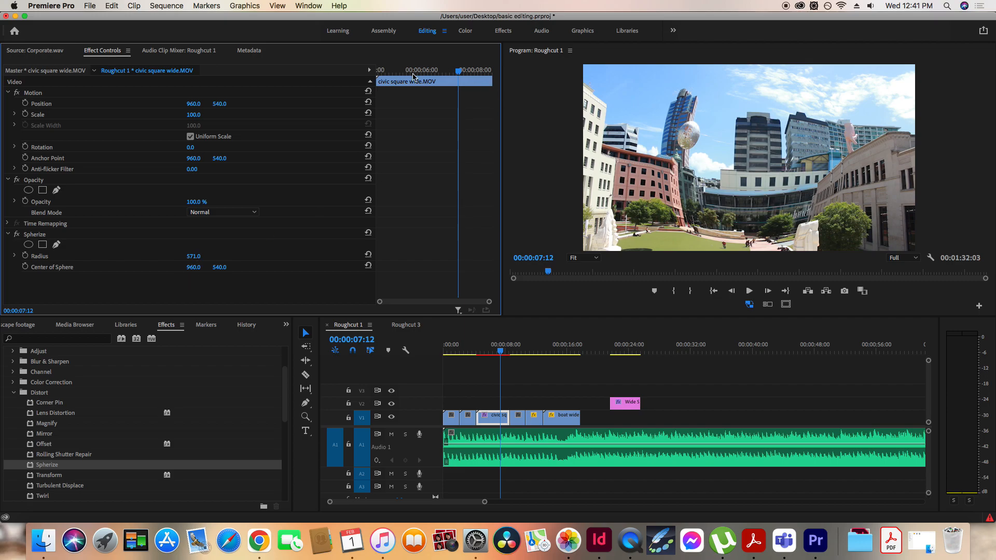
- Animate the Spherize Radius with keyframes, from 571 at the clip's start (00:00:04:11) to 1370 at 00:00:06:24
left_click(388, 72)
left_click_drag(387, 72, 377, 73)
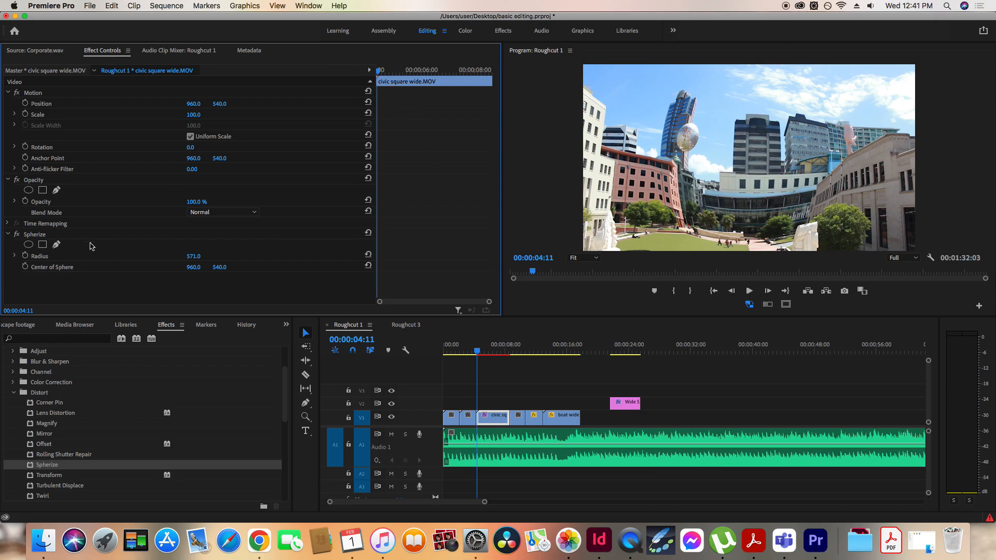
left_click(25, 256)
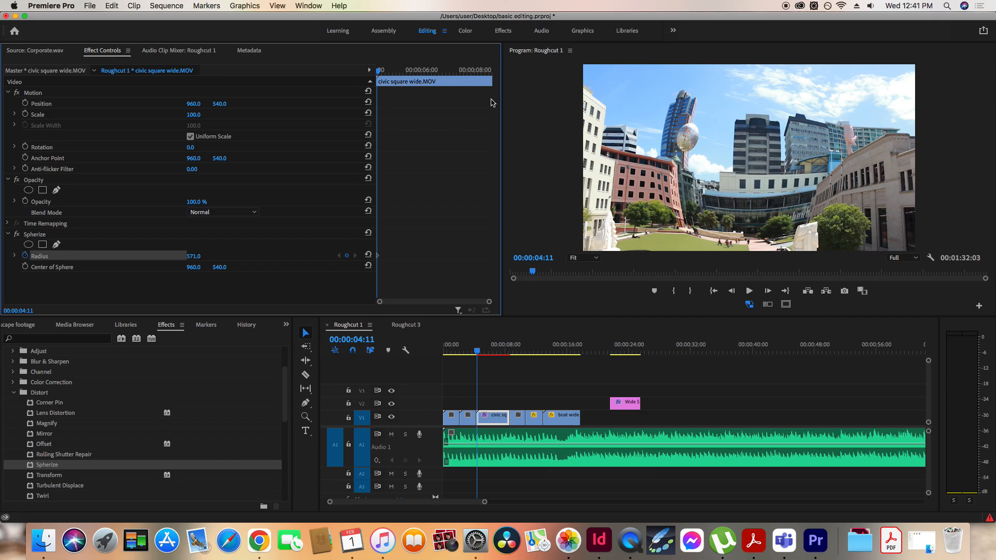
left_click_drag(379, 73, 442, 73)
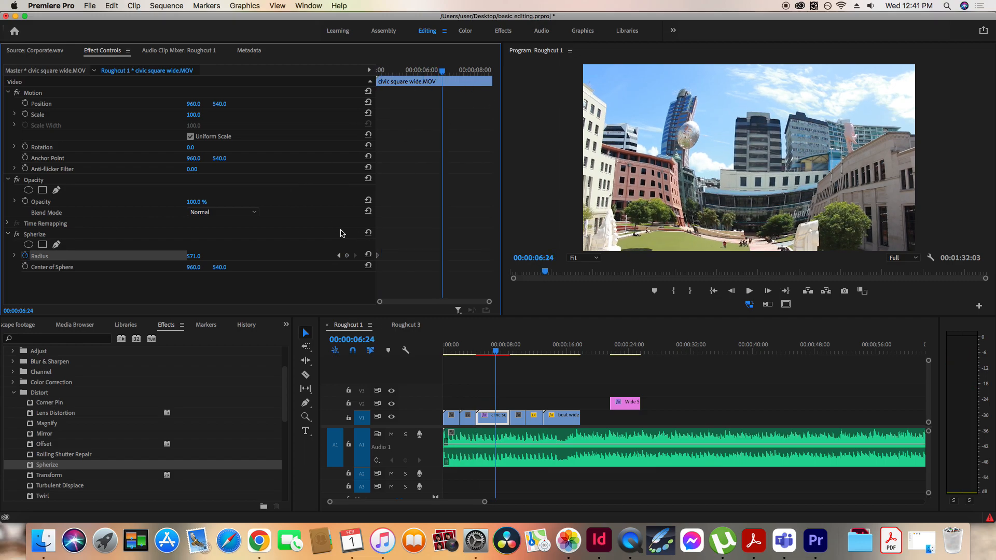
left_click_drag(196, 258, 612, 257)
- Play back the civic square wide.MOV clip from its start and scrub through the animated Spherize distortion
left_click(479, 351)
key("space")
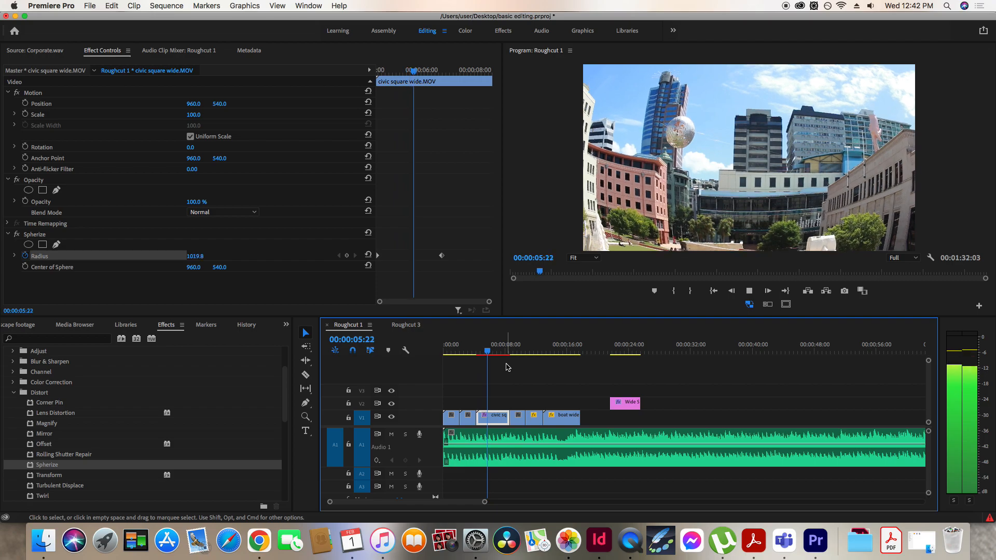
left_click(492, 355)
left_click(485, 356)
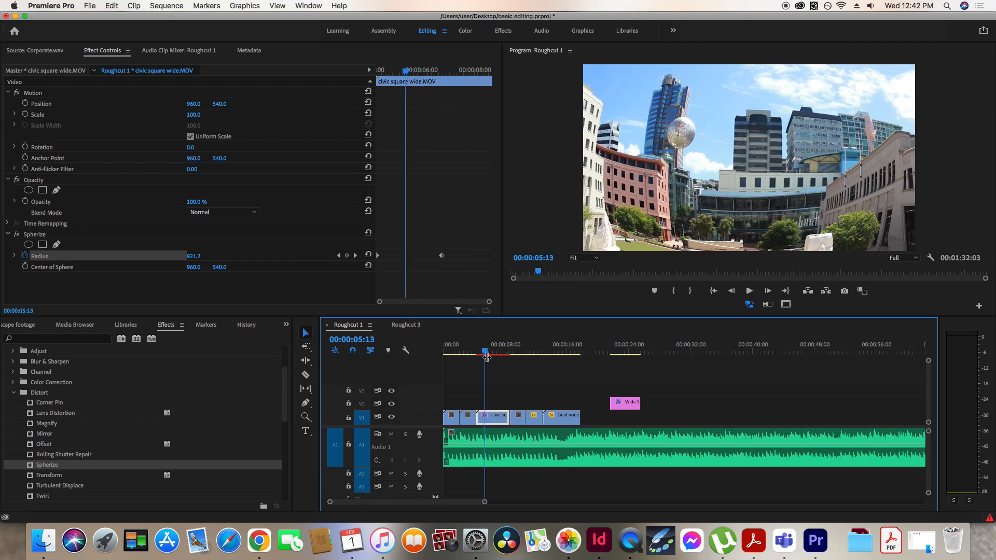
- Move the second Spherize Radius keyframe to the end of the civic square wide.MOV clip and scrub through to check the animation
left_click_drag(441, 255, 491, 256)
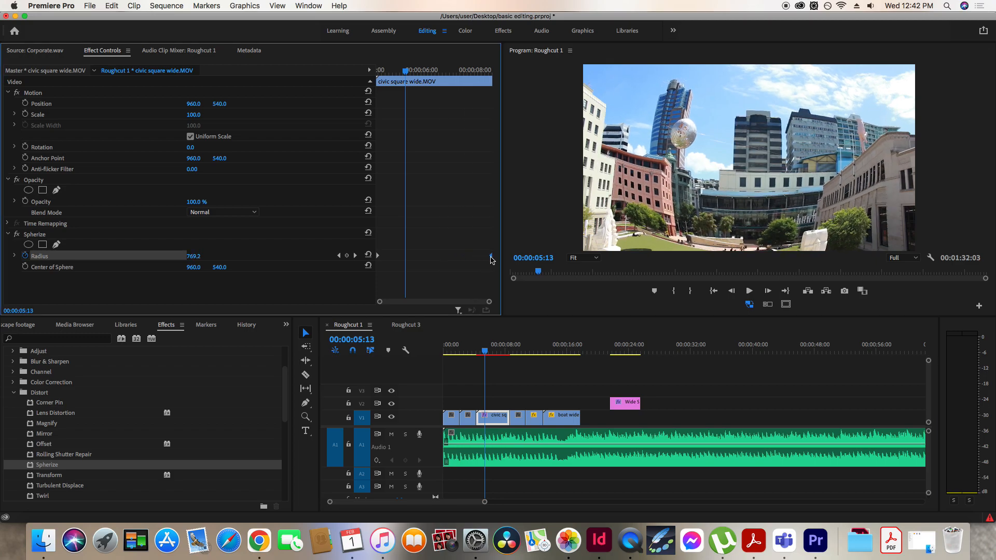
left_click(482, 354)
left_click_drag(481, 354, 480, 355)
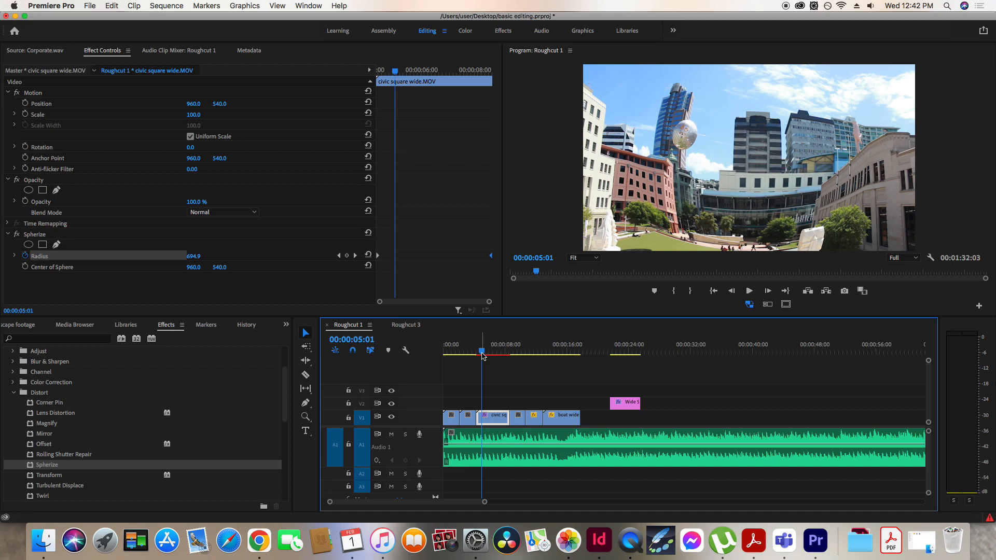
left_click_drag(483, 354, 491, 355)
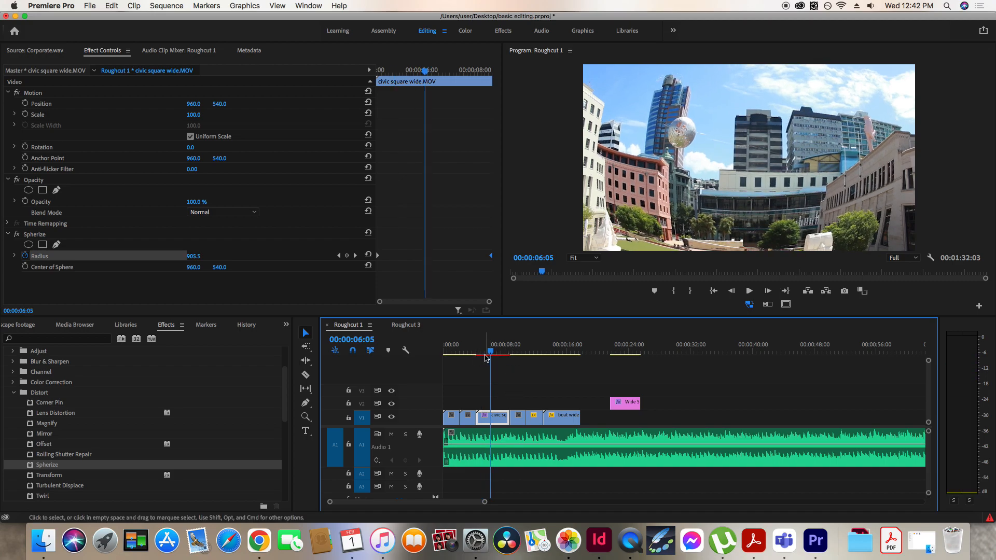
left_click(490, 352)
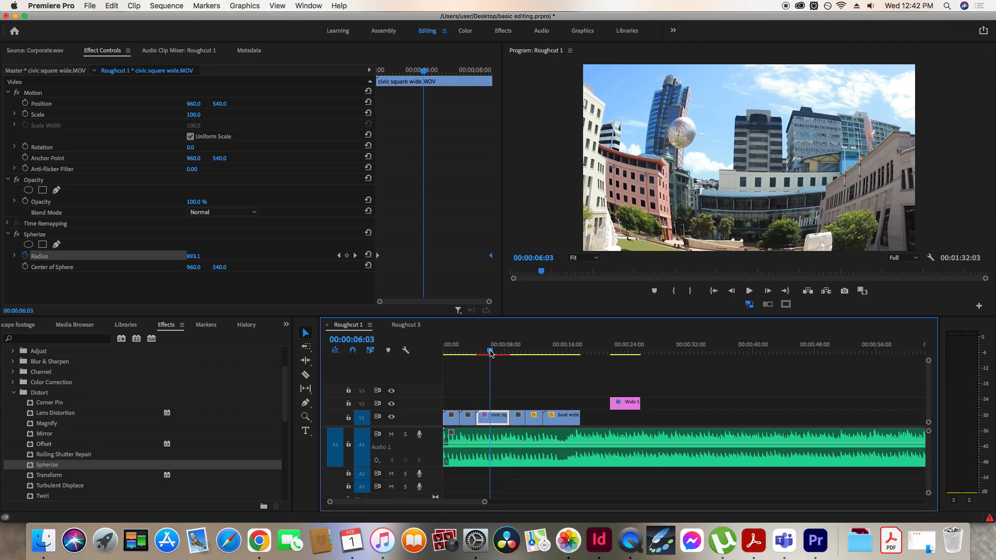
- Play back from 00:00:04:09 through the civic square wide.MOV clip to review the Spherize animation, and return the playhead to 00:00:08:00
left_click_drag(490, 352, 482, 352)
left_click(468, 415)
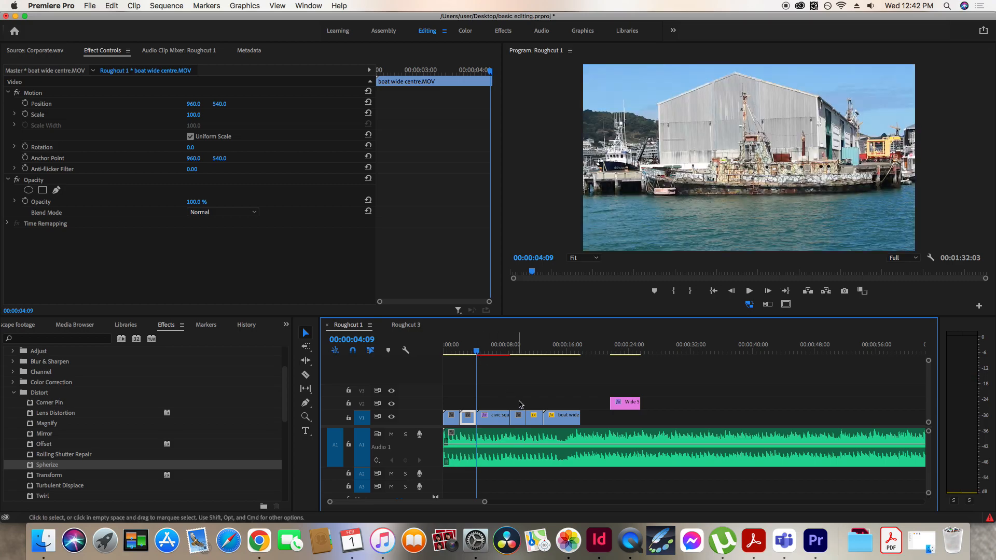
key("space")
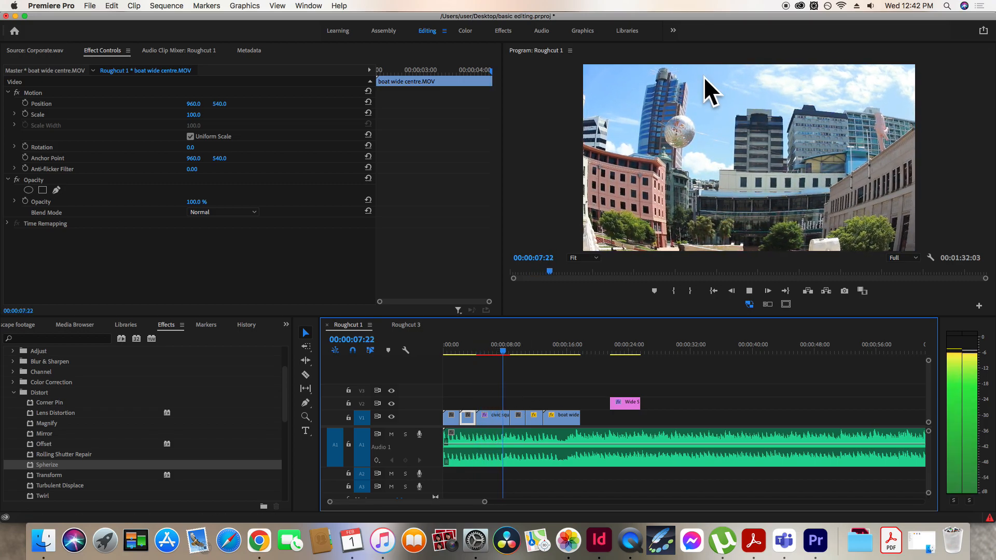
key("space")
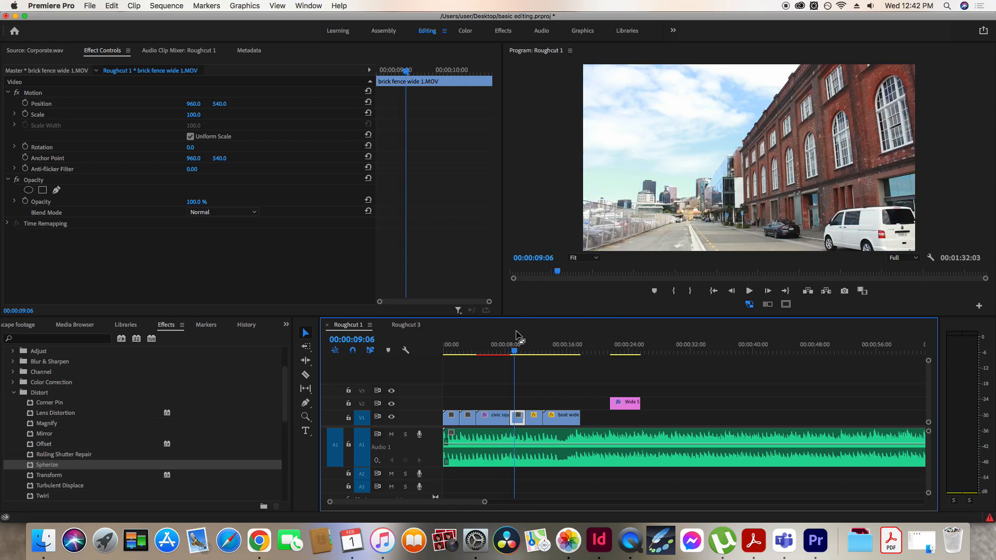
left_click_drag(492, 348, 504, 349)
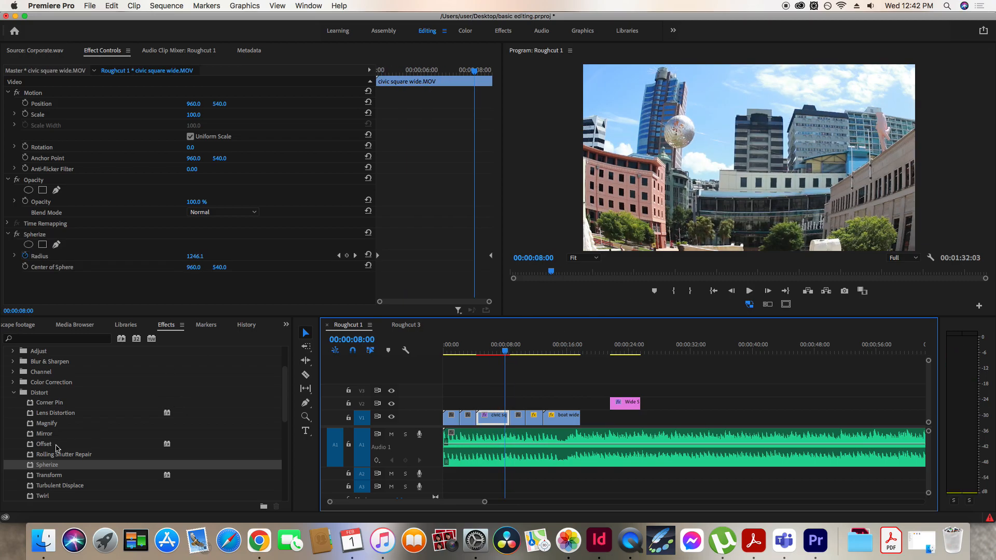
- Apply the Mirror effect to the brick fence wide 1.MOV clip and the Twirl effect to the ball sun block.MOV clip
left_click_drag(51, 438, 517, 418)
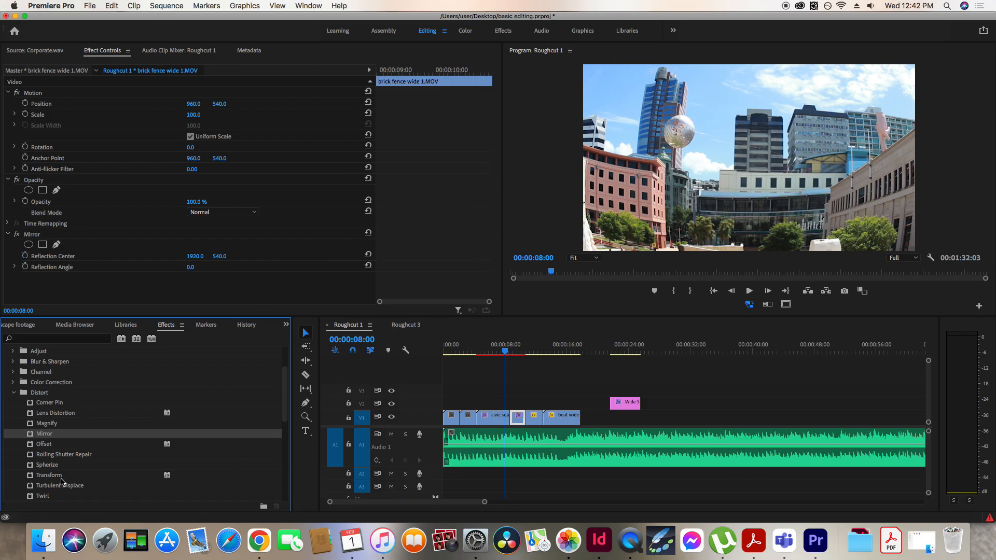
left_click_drag(43, 495, 535, 418)
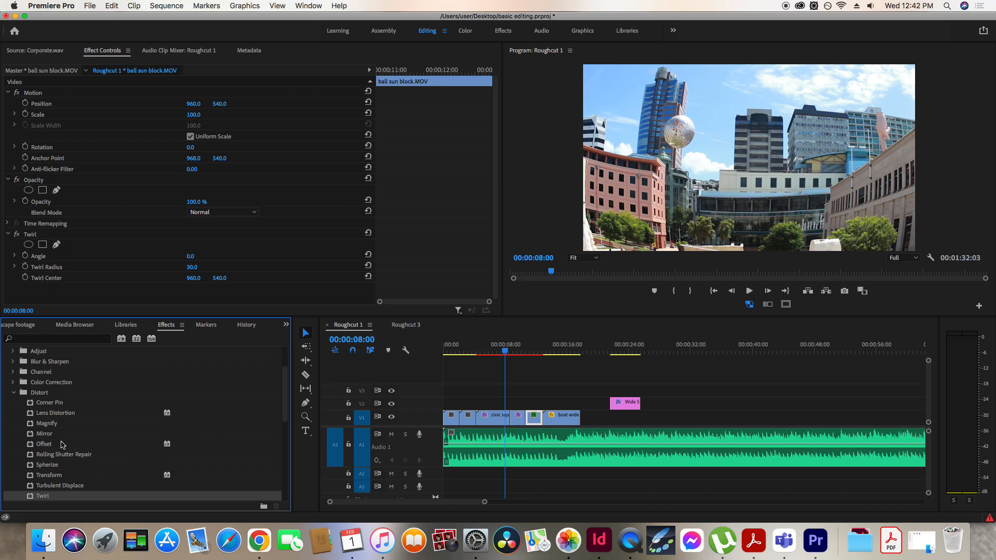
- Try Lens Distortion on the boat wide.MOV clip, undo it, and apply the Mirror effect instead
scroll(53, 429, "down", 3)
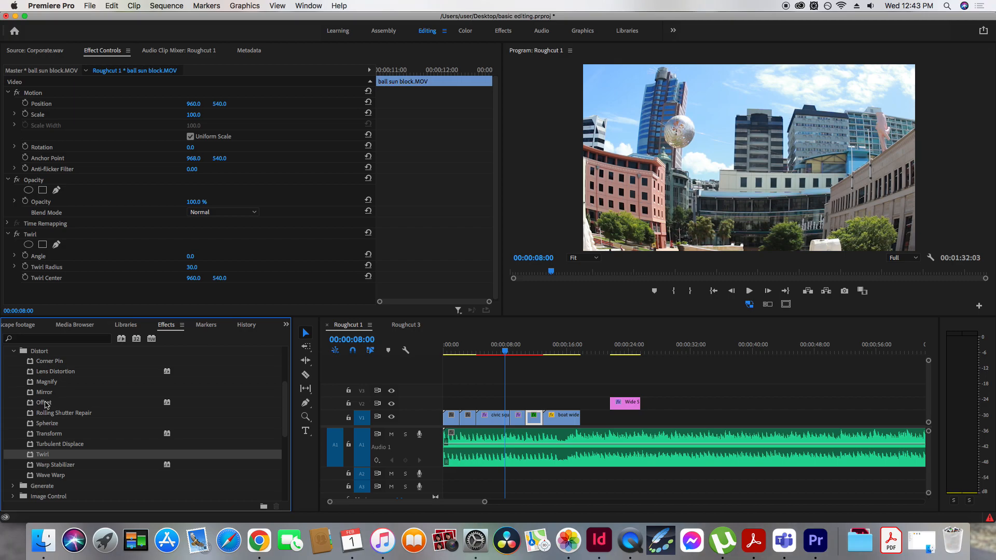
left_click_drag(48, 375, 562, 418)
key("super+z")
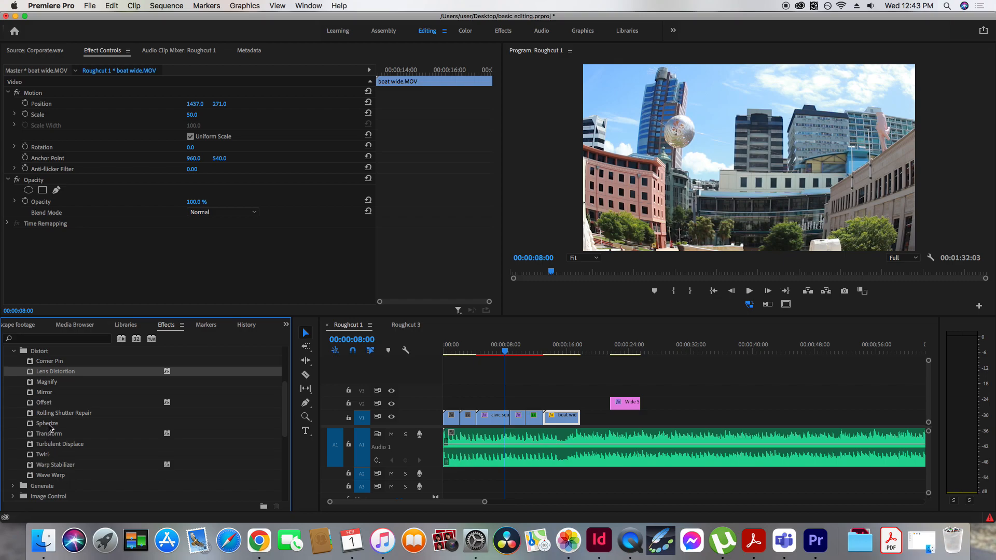
left_click_drag(47, 396, 562, 418)
- Play back the sequence from the start of civic square wide.MOV into boat wide.MOV to check the unrendered effects
left_click(479, 352)
key("space")
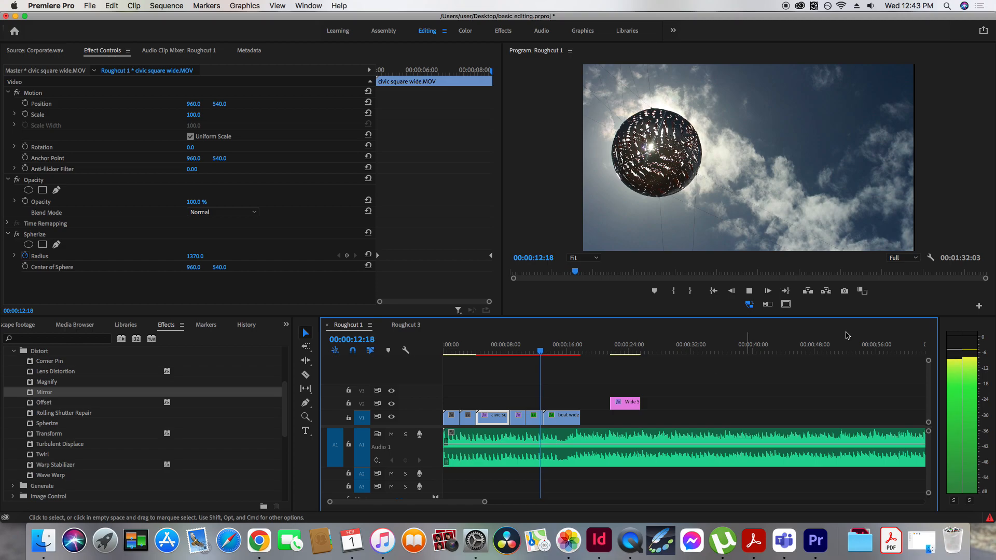
key("space")
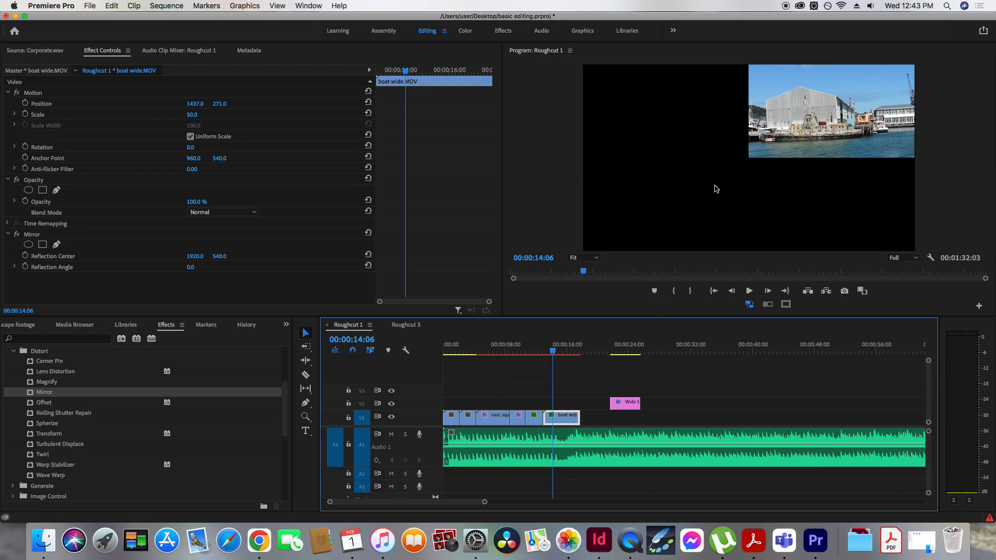
- Render the effects in the Roughcut 1 sequence
left_click(477, 354)
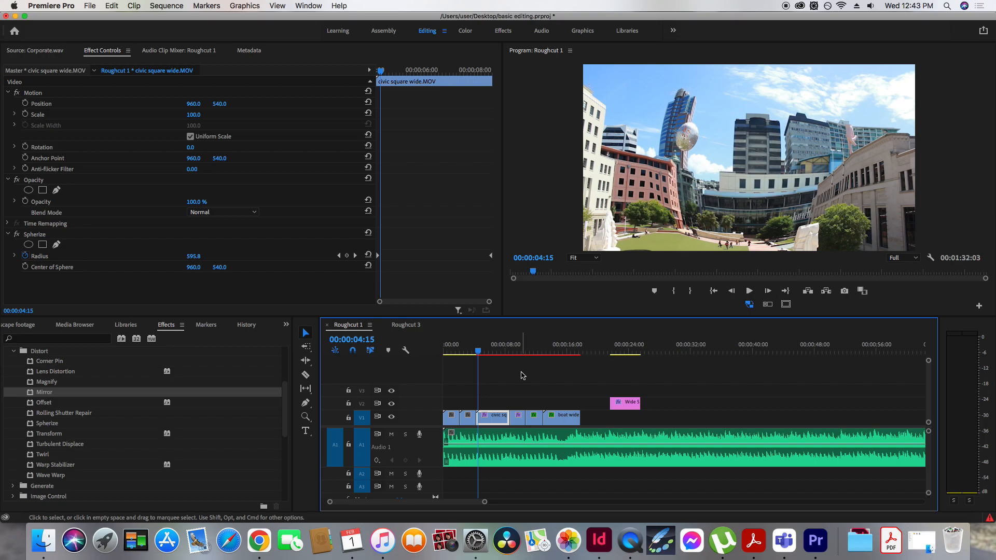
key("Return")
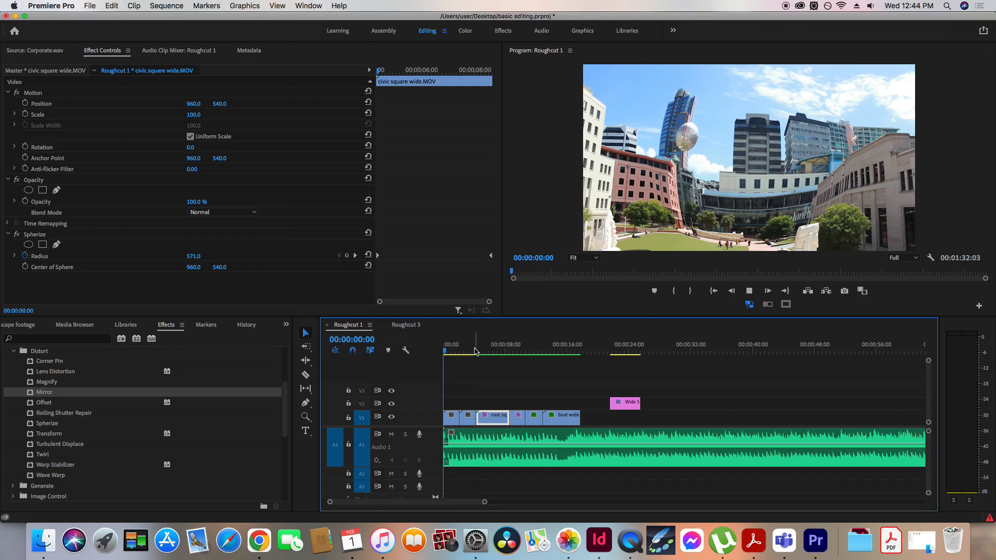
- Play back the rendered section from just before civic square wide.MOV through to boat wide.MOV
left_click(473, 352)
key("space")
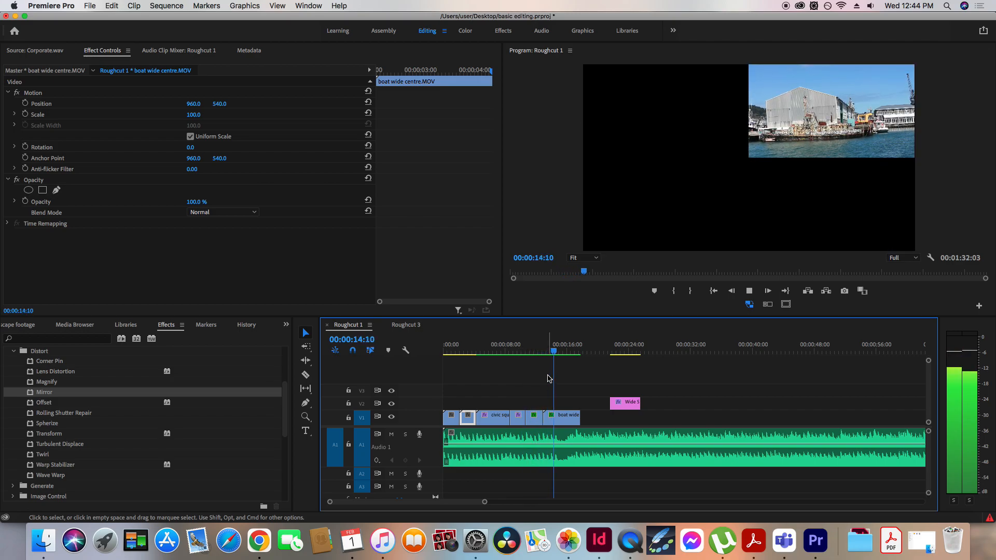
key("space")
- Set the Mirror effect's Reflection Angle to 90° on the brick fence wide 1.MOV clip, previewing the frame at 00:00:09:16
left_click(517, 346)
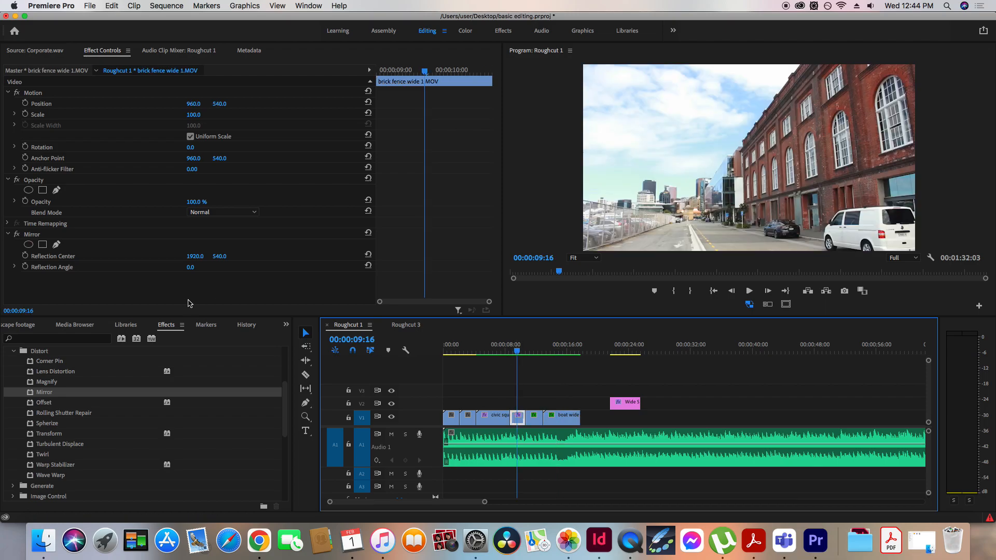
left_click(191, 267)
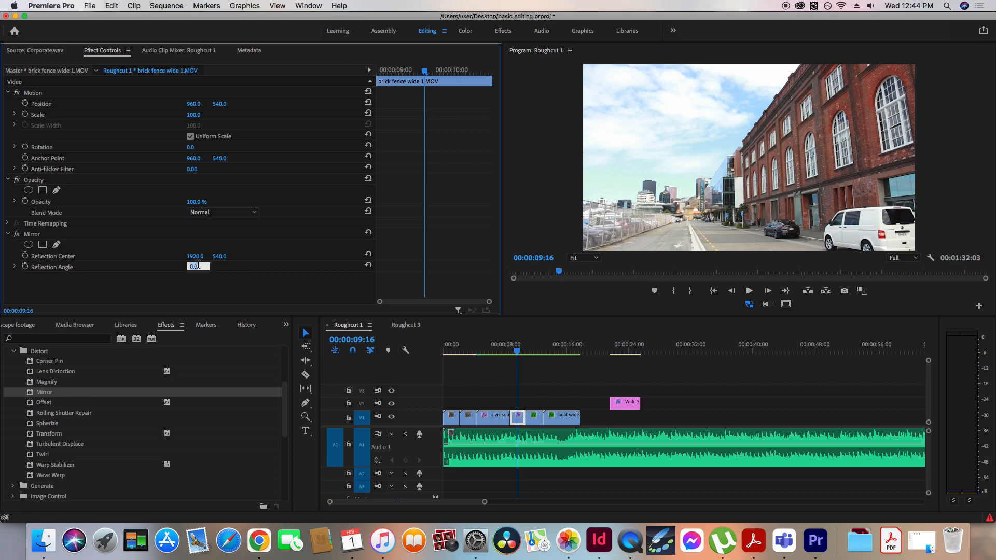
key("Return")
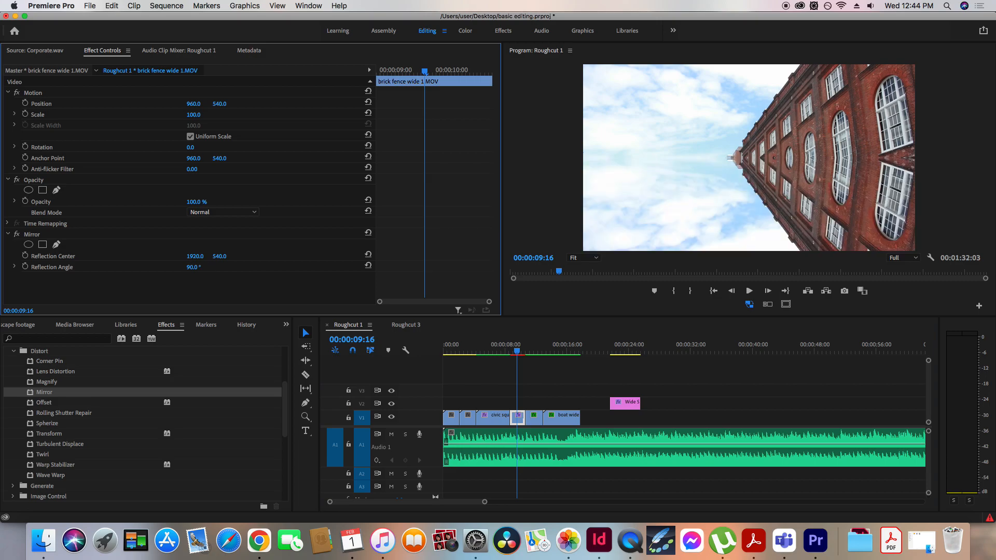
- Increase the Twirl effect's Angle on the ball sun block.MOV clip, previewing the frame at 00:00:11:14
left_click(531, 351)
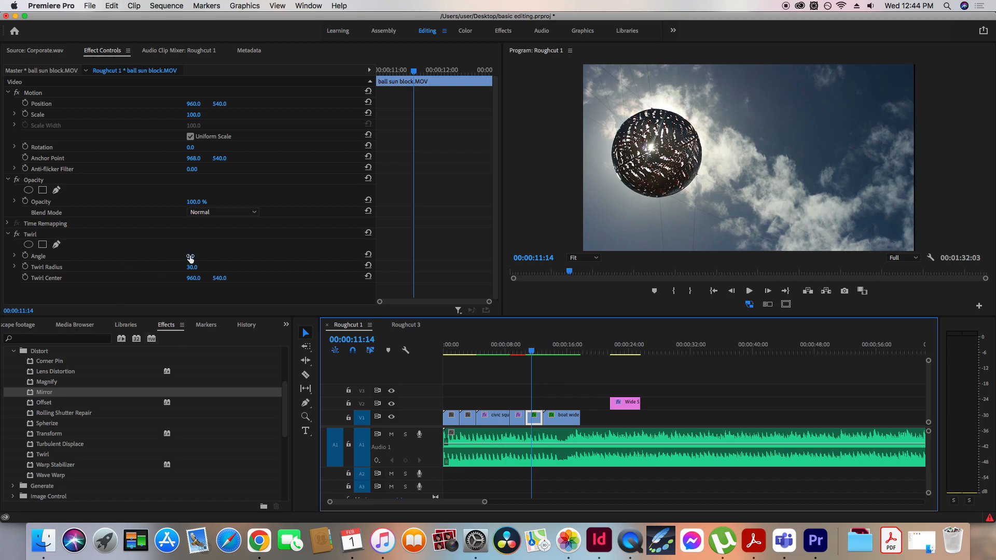
mouse_move(190, 256)
left_mouse_down()
mouse_move(229, 257)
mouse_move(199, 258)
left_mouse_up()
- Preview frames in civic square wide.MOV, then render the updated effects in the Roughcut 1 sequence
left_click(505, 351)
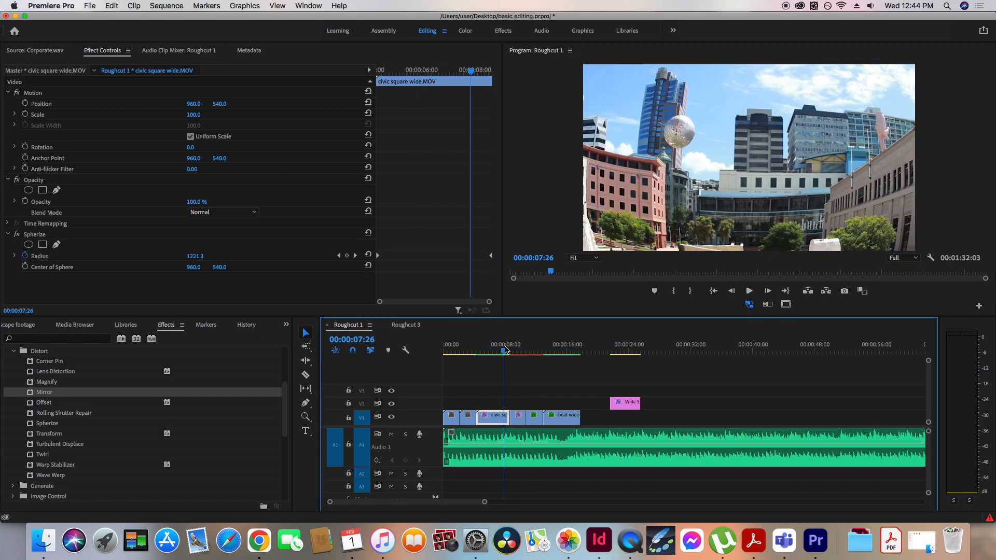
mouse_move(507, 353)
left_mouse_down()
mouse_move(481, 354)
mouse_move(497, 357)
left_mouse_up()
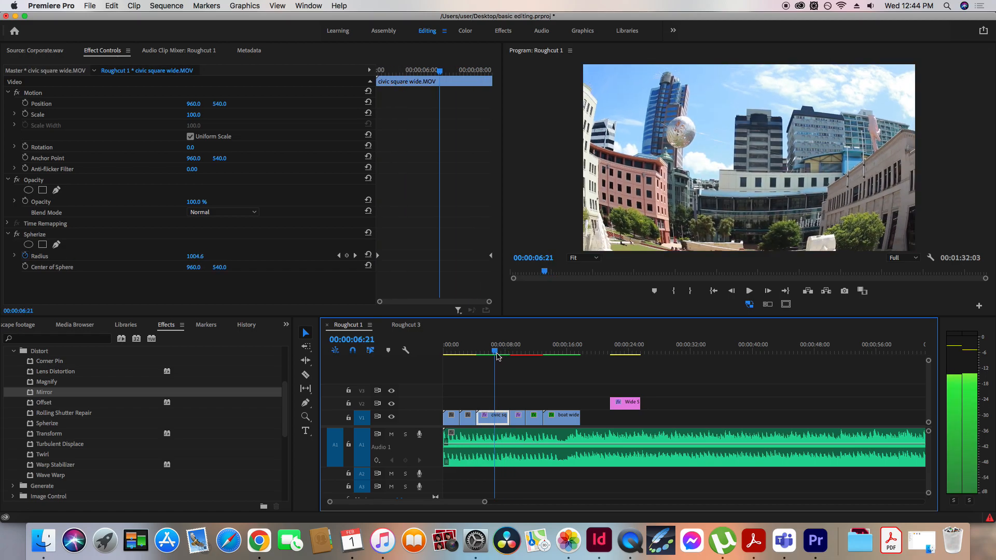
key("Return")
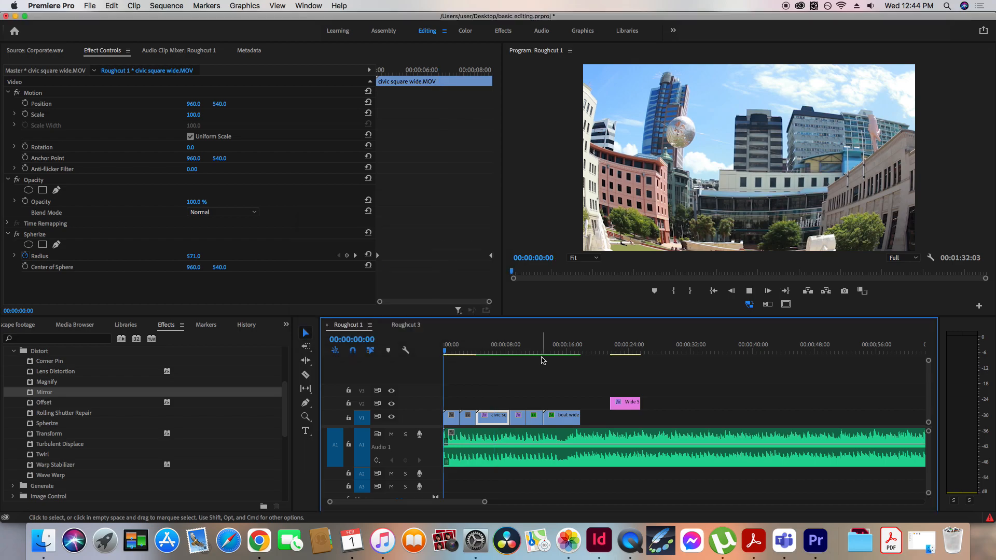
- Play back the rendered effects from late in boat wide centre.MOV through to boat wide.MOV
left_click(474, 353)
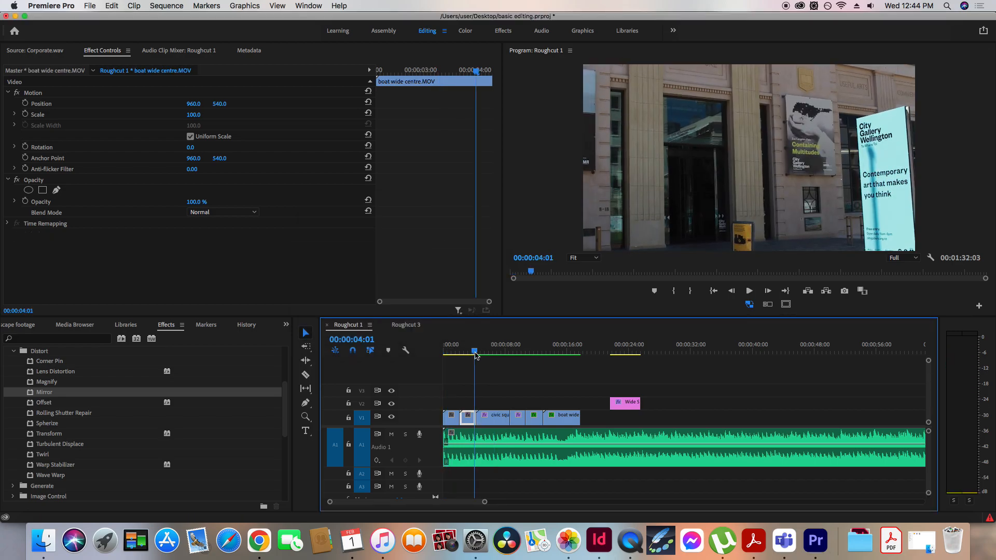
key("space")
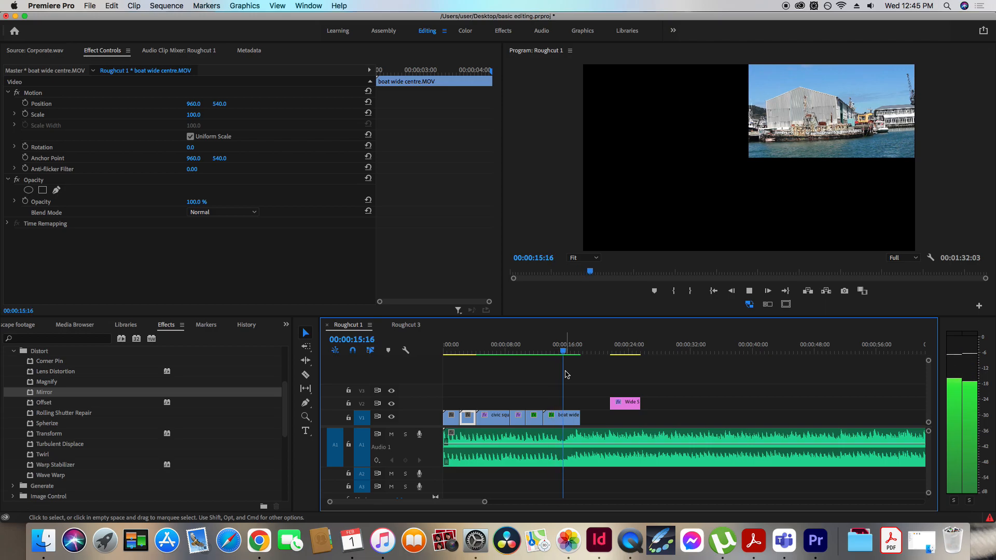
key("space")
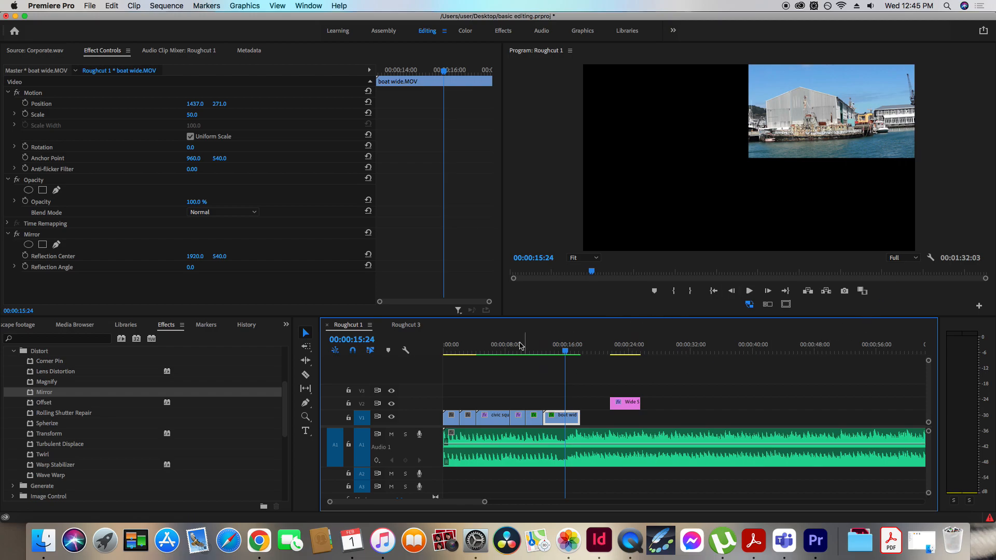
- Lower the Program monitor's playback resolution to 1/2 and then 1/4, with the playhead in civic square wide.MOV
left_click(495, 352)
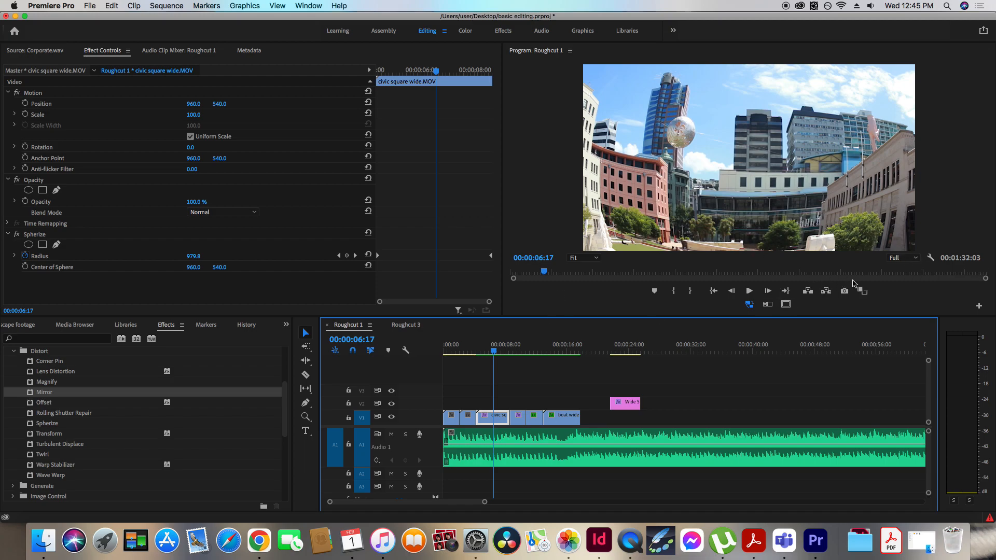
left_click(902, 258)
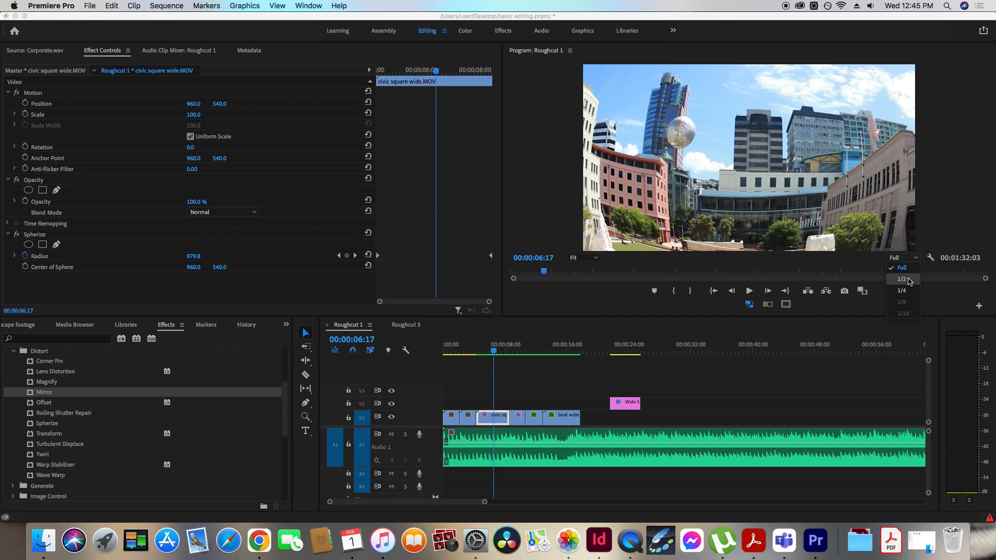
left_click(909, 280)
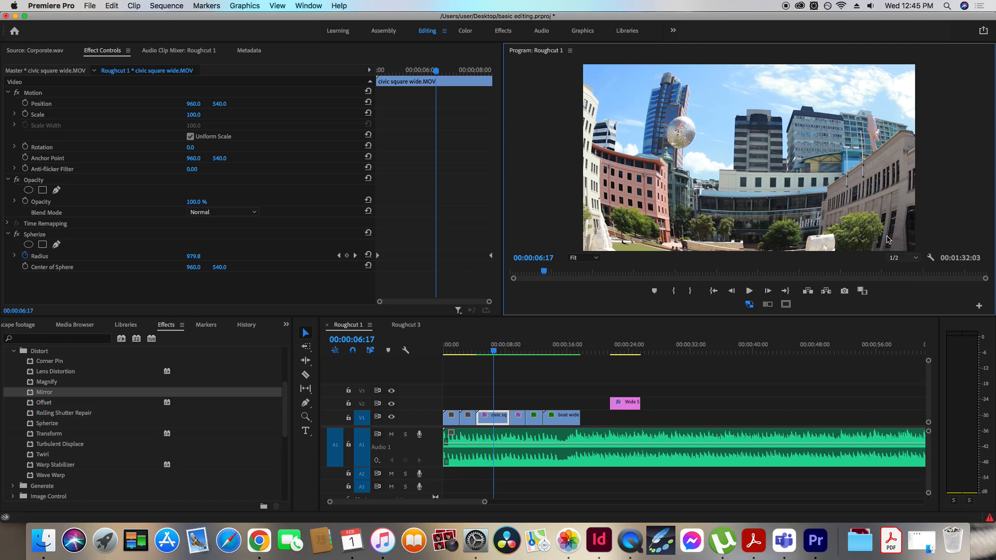
left_click(903, 258)
left_click(908, 290)
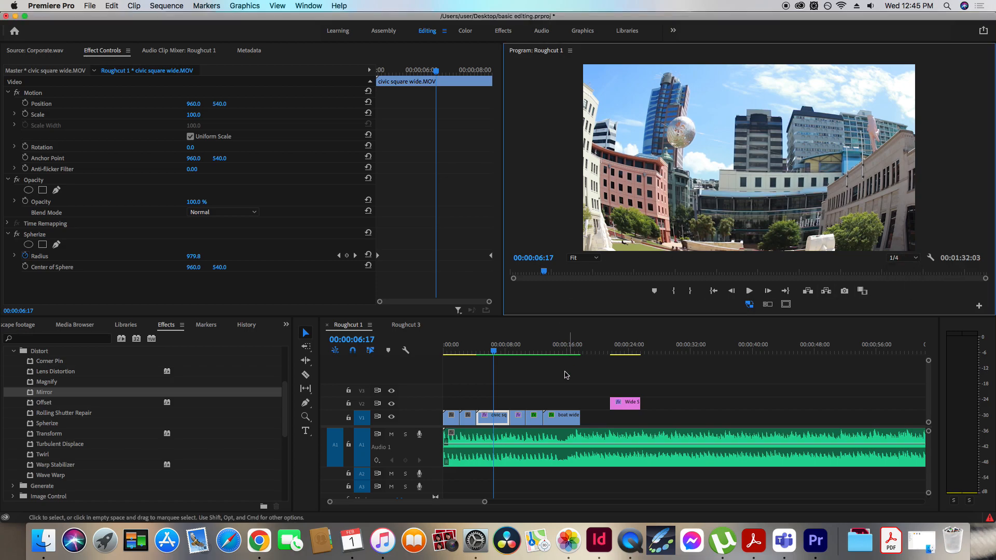
- Preview brick fence wide 1.MOV at 1/4 resolution, then restore playback resolution to Full with the playhead at 00:00:04:09
left_click(518, 351)
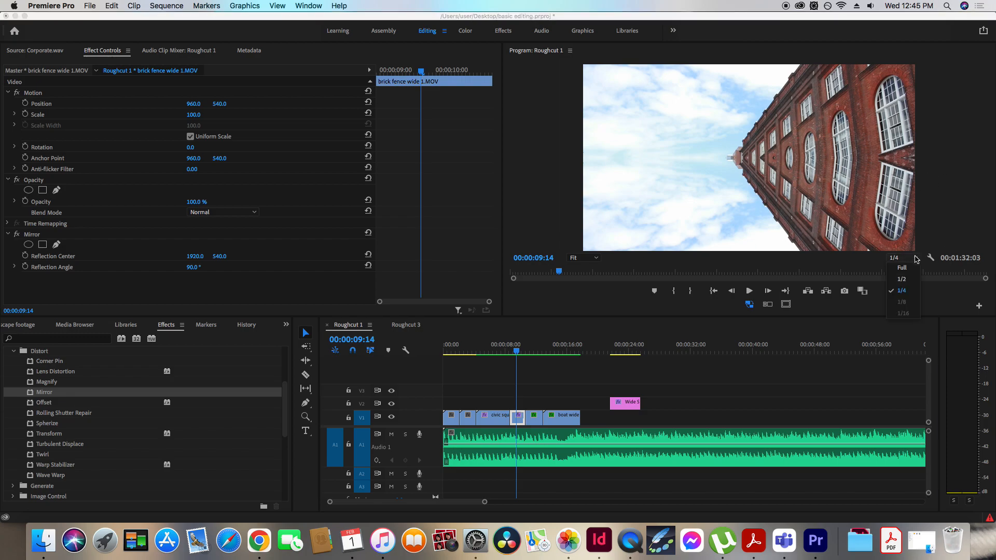
left_click(949, 226)
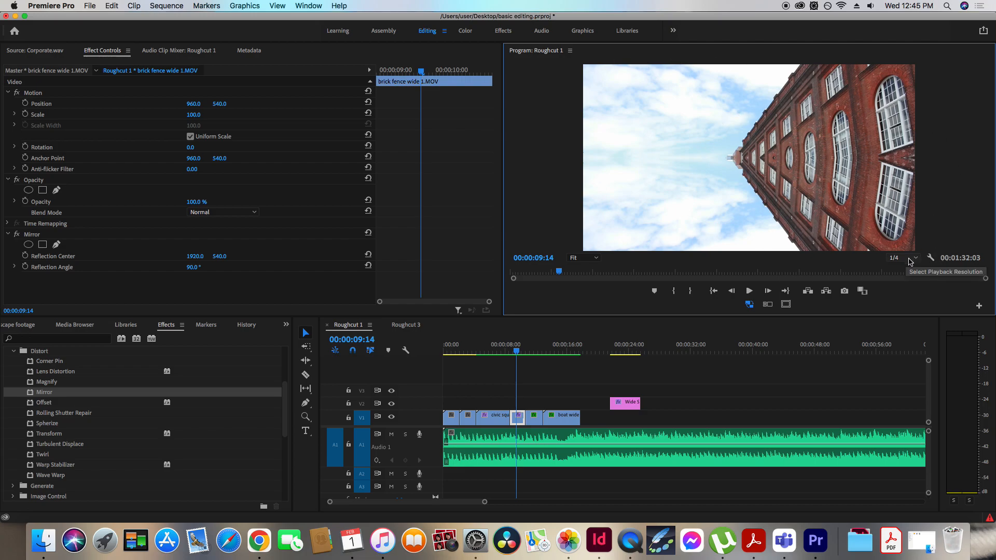
left_click(477, 348)
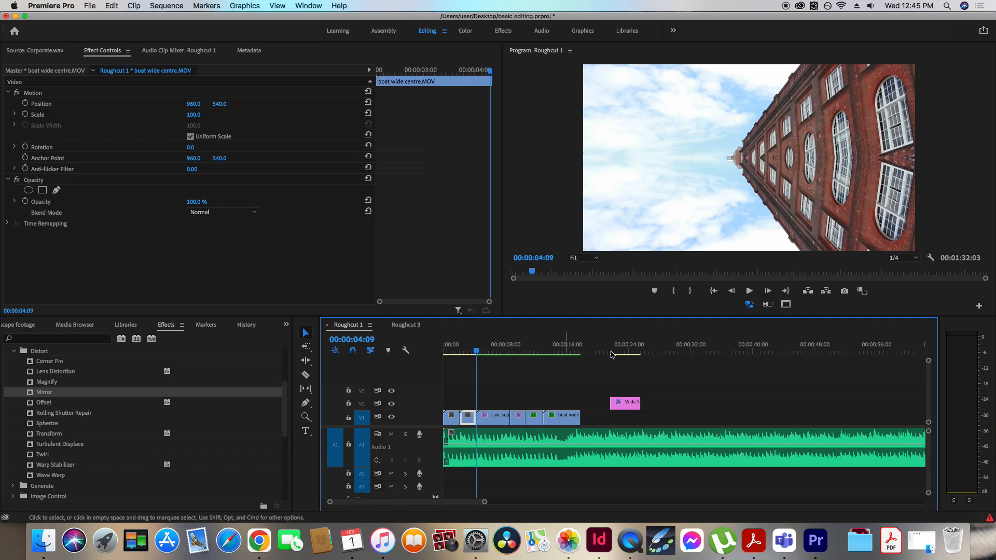
left_click(914, 259)
left_click(911, 269)
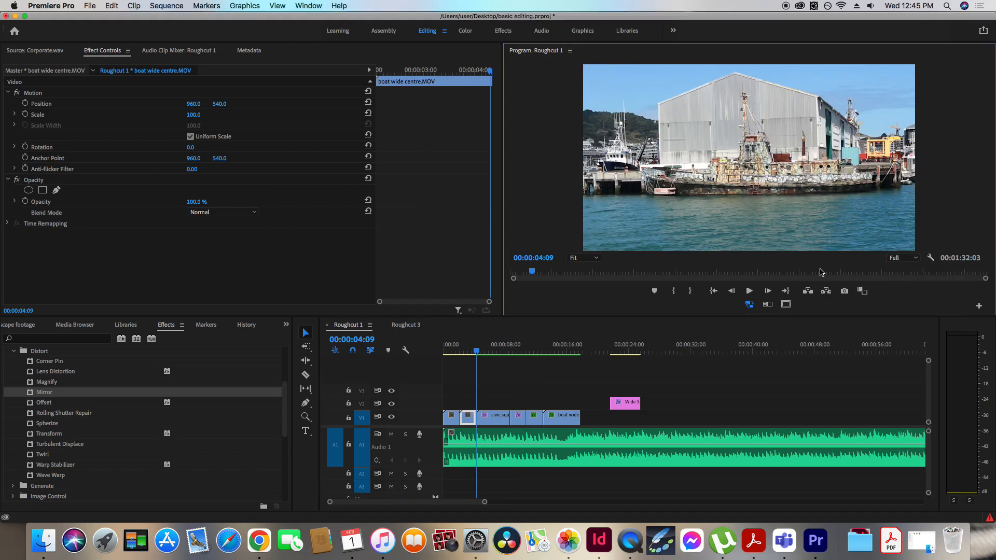
- Collapse the Distort folder, look through the other video effect categories, and collapse Video Effects
left_click_drag(284, 410, 284, 377)
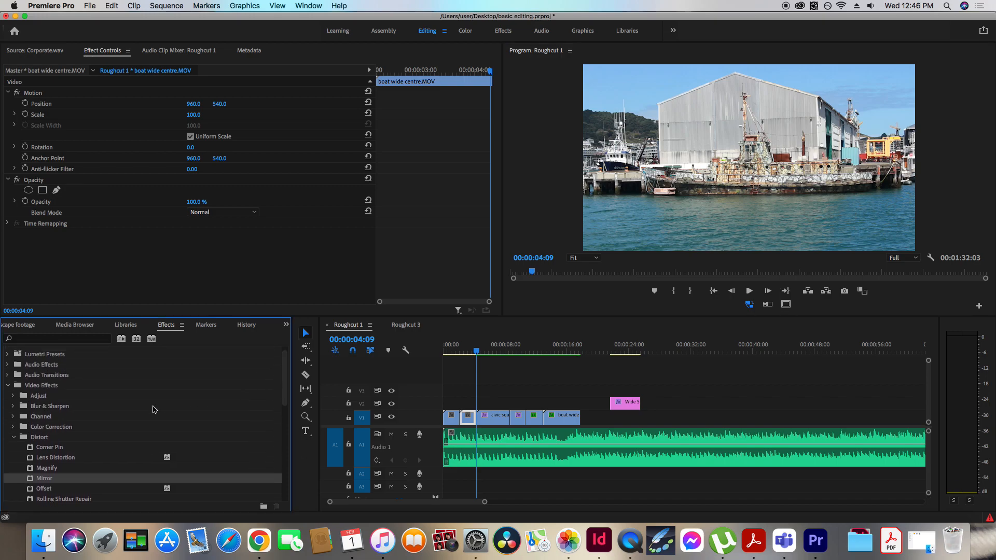
left_click(15, 439)
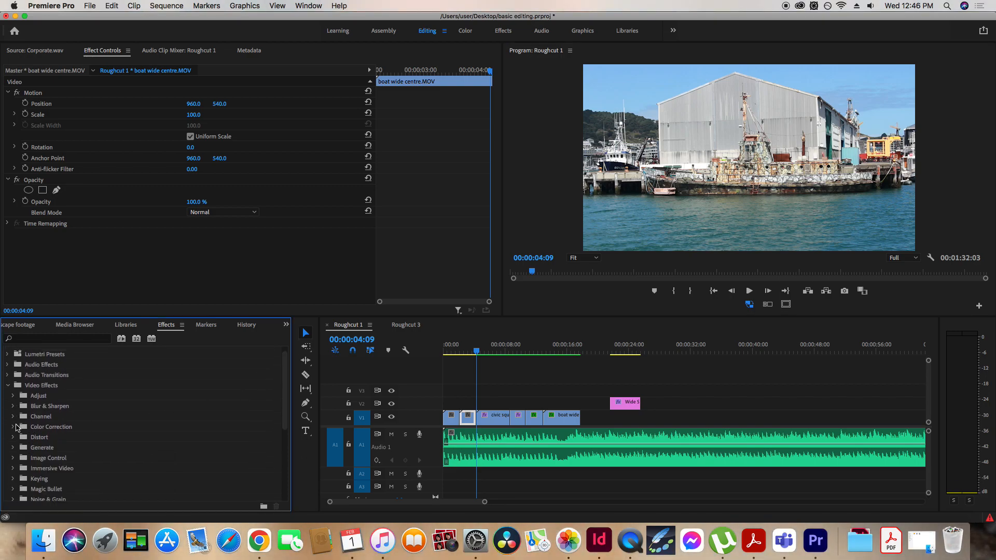
scroll(124, 427, "up", 1)
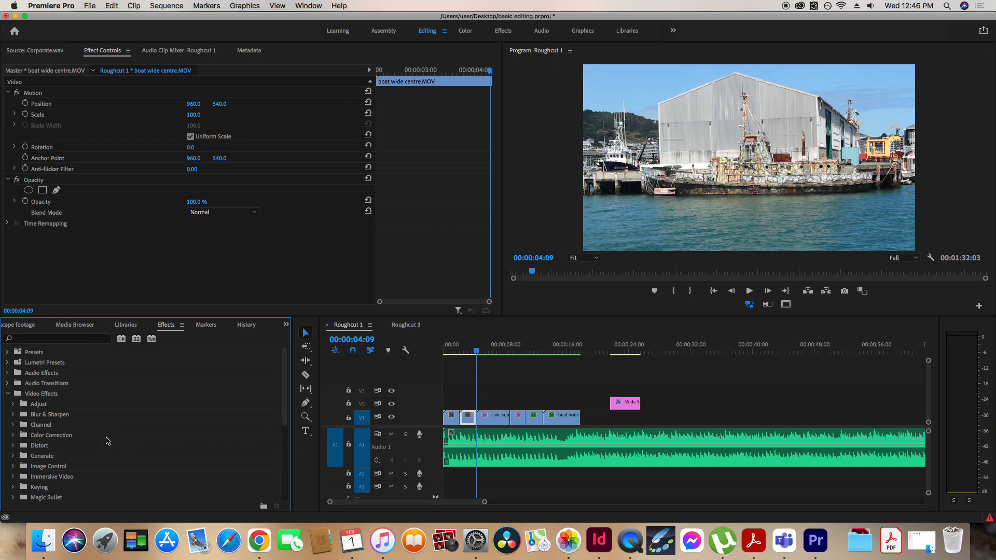
scroll(288, 381, "down", 5)
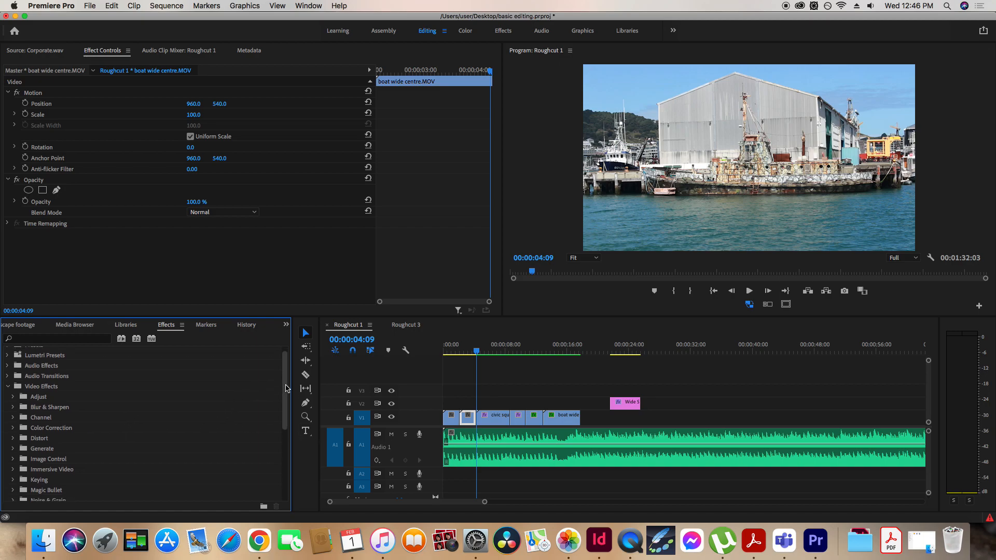
left_click(13, 379)
left_click(13, 380)
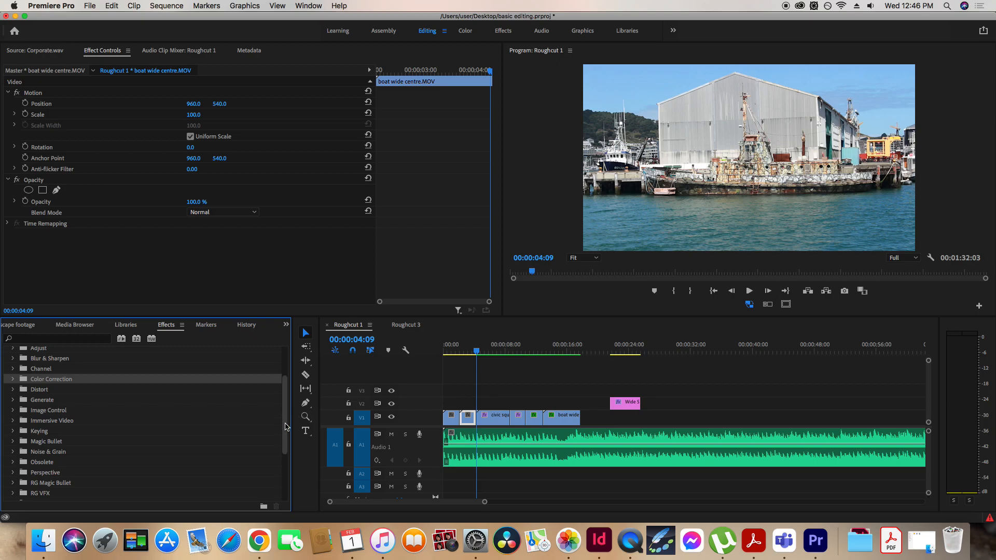
scroll(288, 426, "down", 1)
scroll(284, 426, "up", 2)
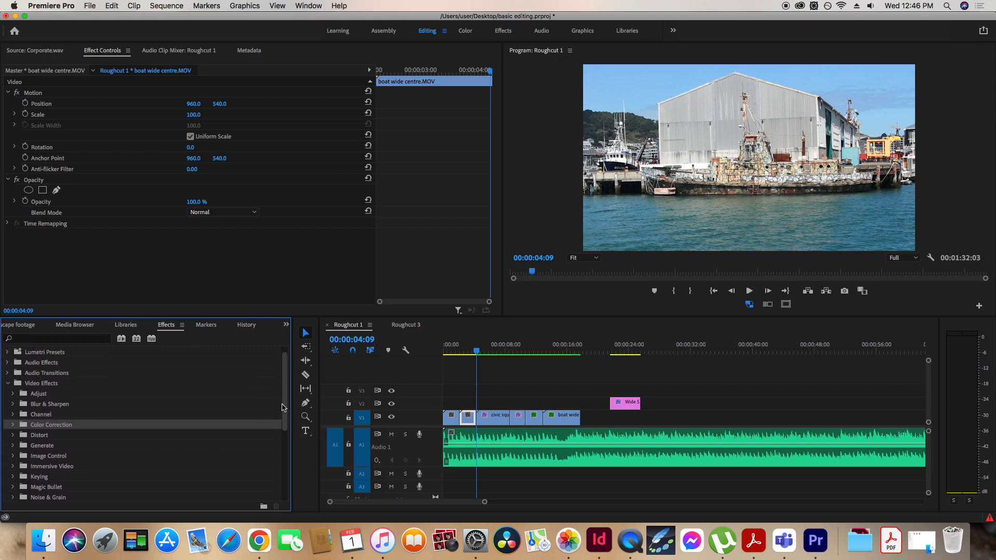
left_click(9, 384)
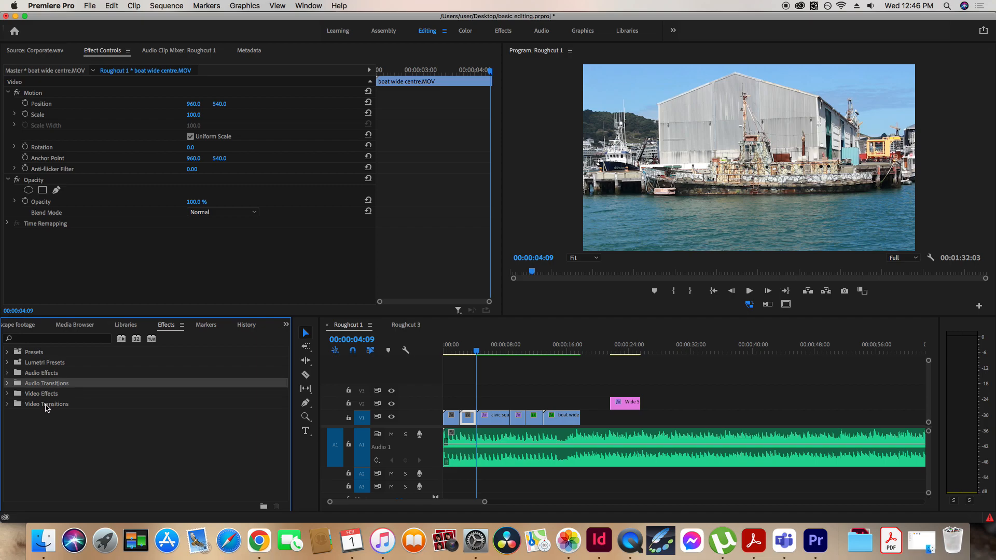
- Apply the Cross Dissolve video transition to the cut between civic square wide.MOV and brick fence wide 1.MOV
left_click(47, 405)
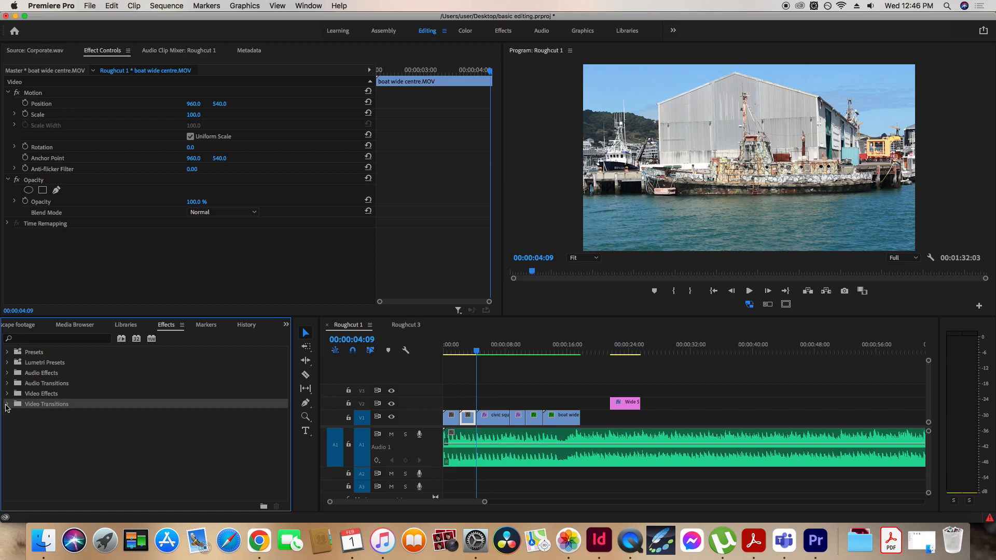
left_click(6, 405)
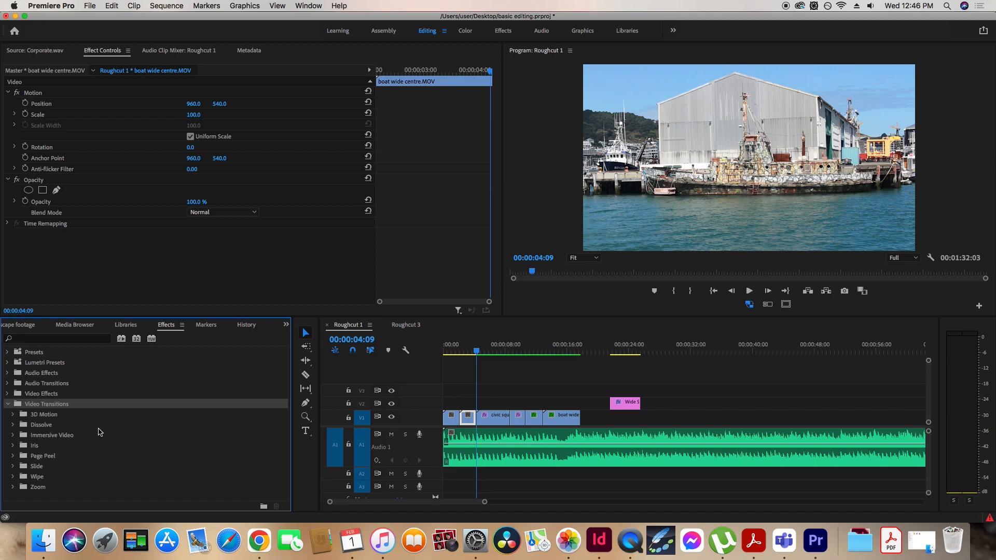
left_click(44, 425)
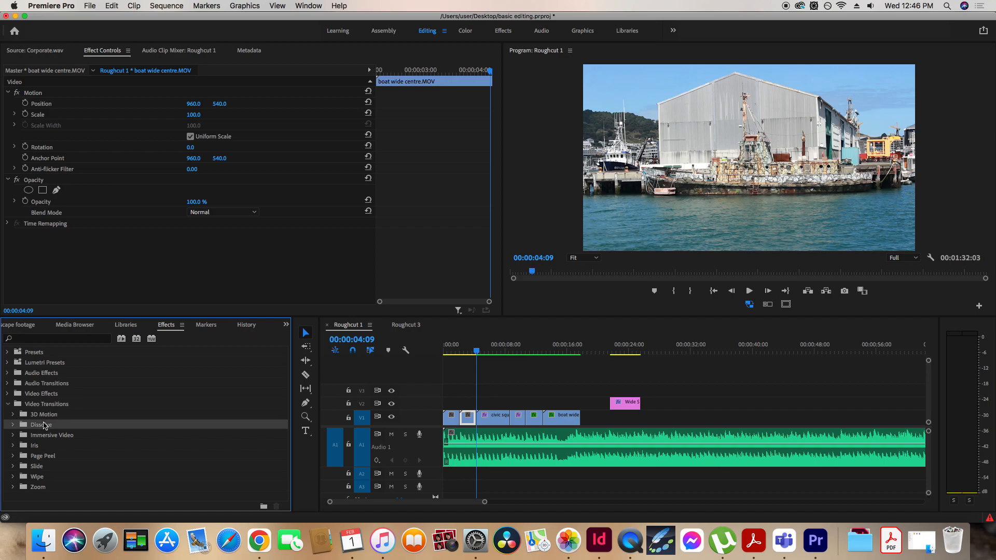
left_click(13, 425)
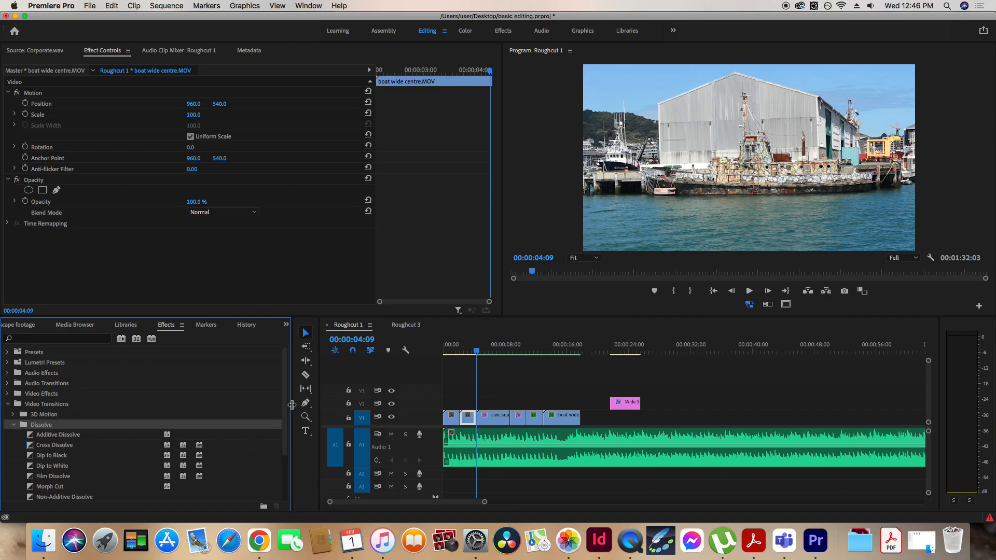
scroll(104, 436, "down", 2)
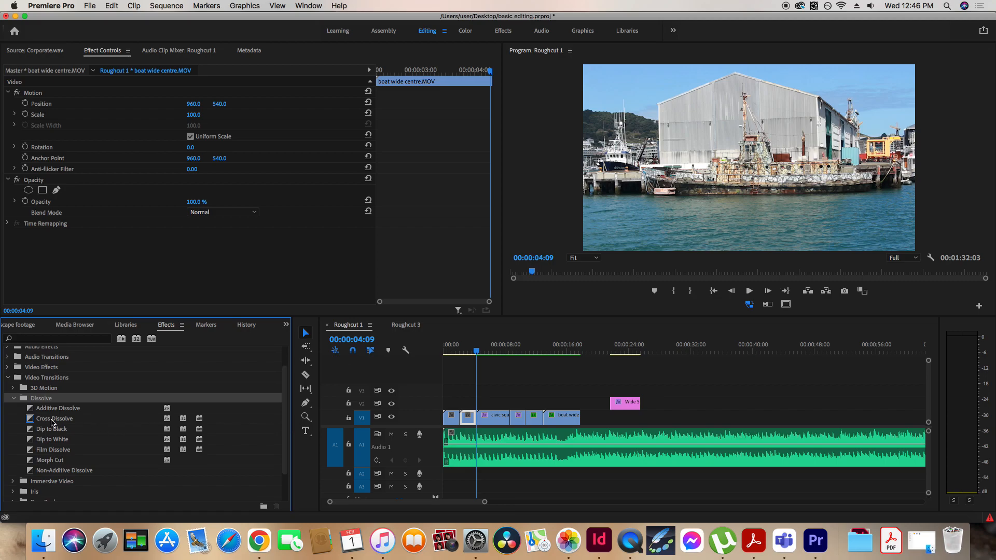
left_click(51, 421)
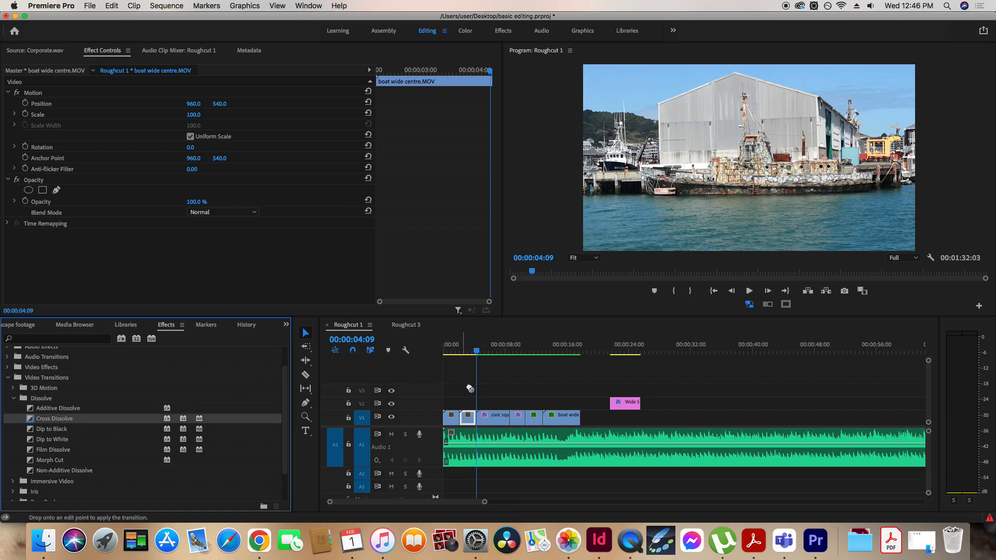
left_click_drag(64, 421, 518, 429)
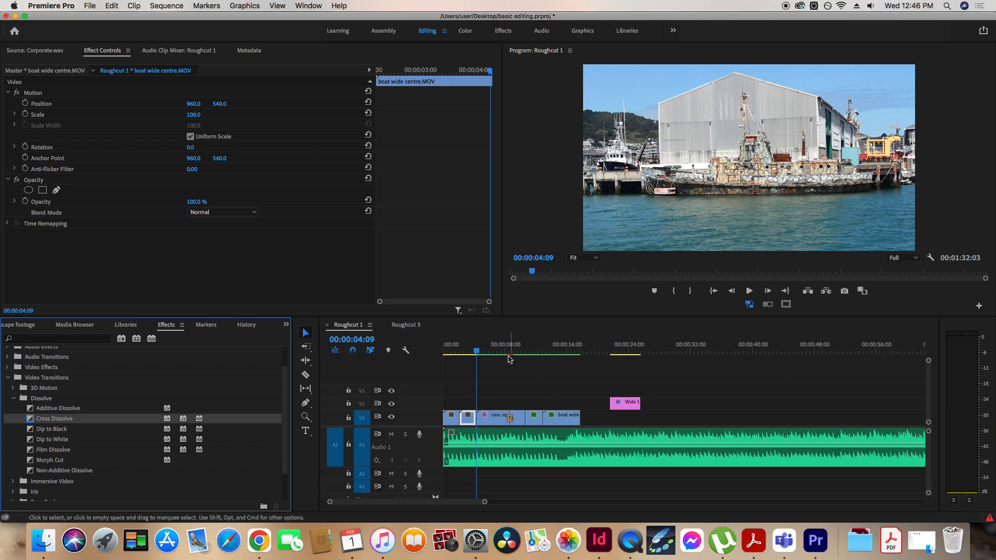
- Play back the Cross Dissolve from the end of civic square wide.MOV into brick fence wide 1.MOV
left_click(507, 356)
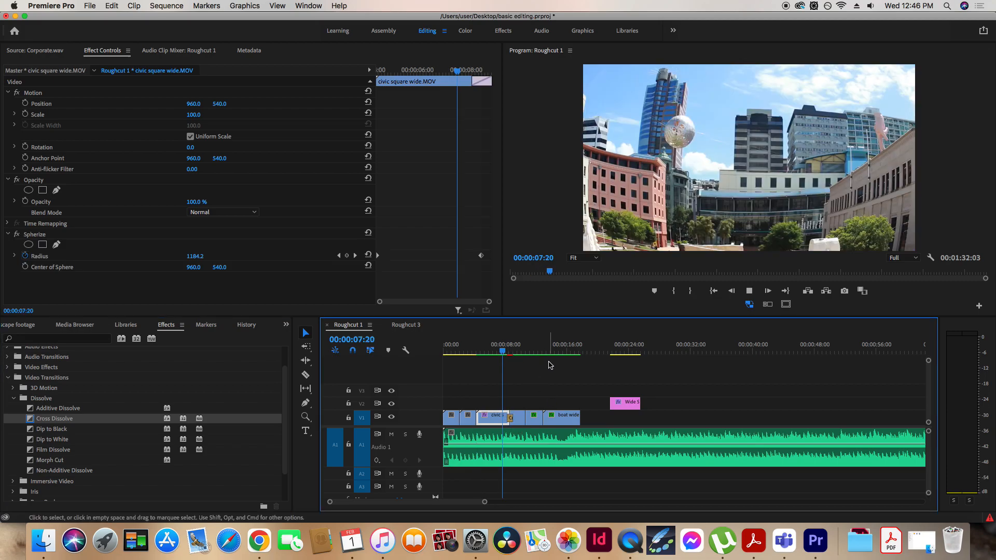
key("space")
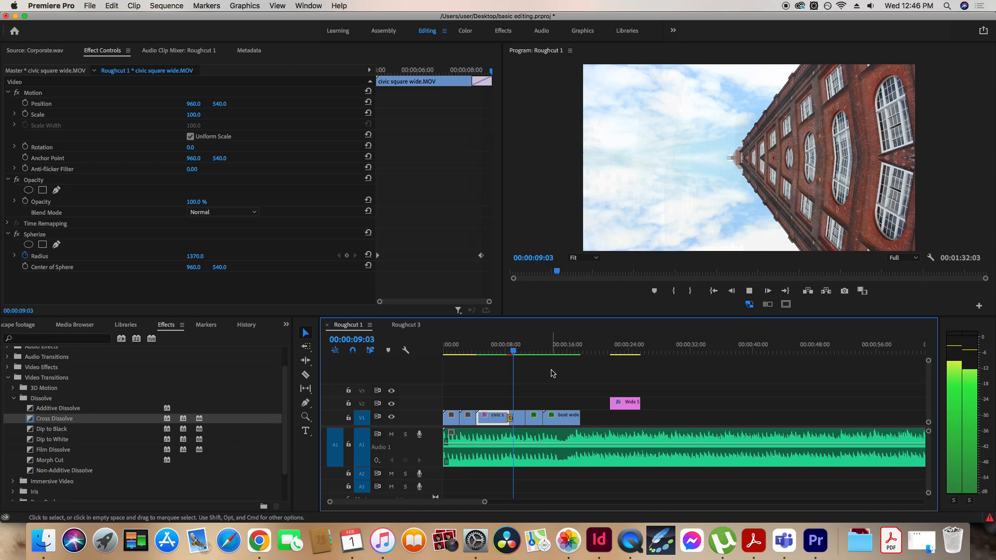
key("space")
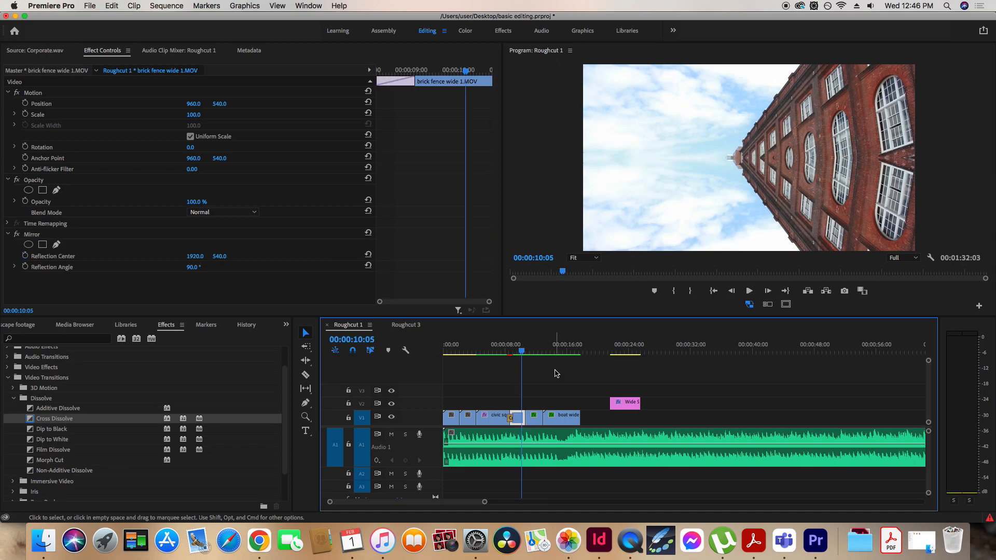
- Apply the Iris Box transition to the cut between brick fence wide 1.MOV and ball sun block.MOV
scroll(133, 457, "down", 3)
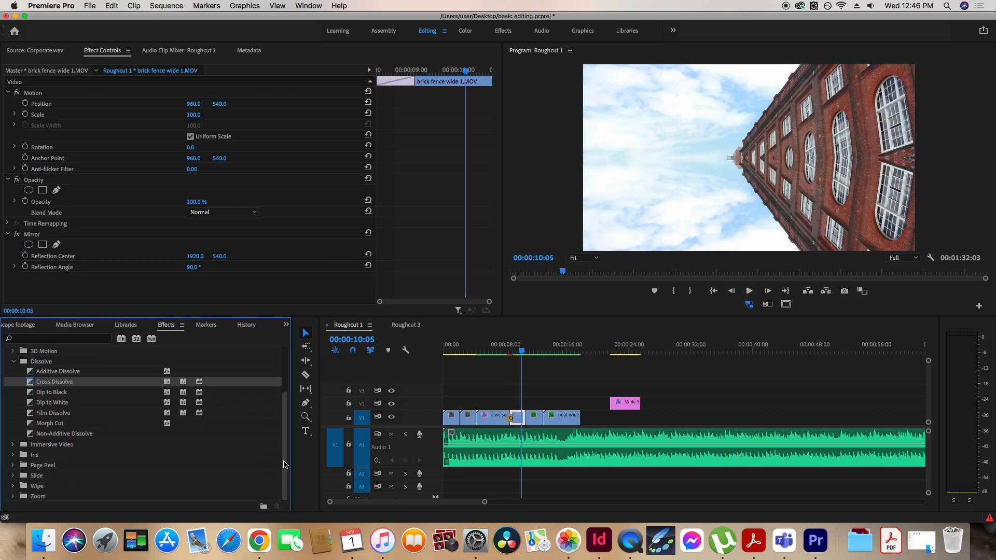
left_click(13, 454)
left_click(13, 455)
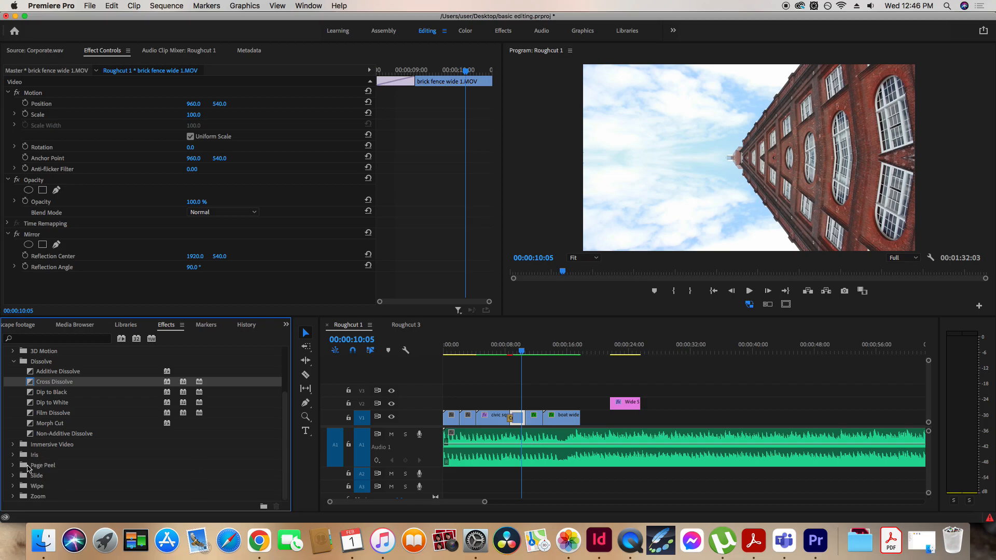
left_click(13, 455)
left_click_drag(49, 469, 526, 418)
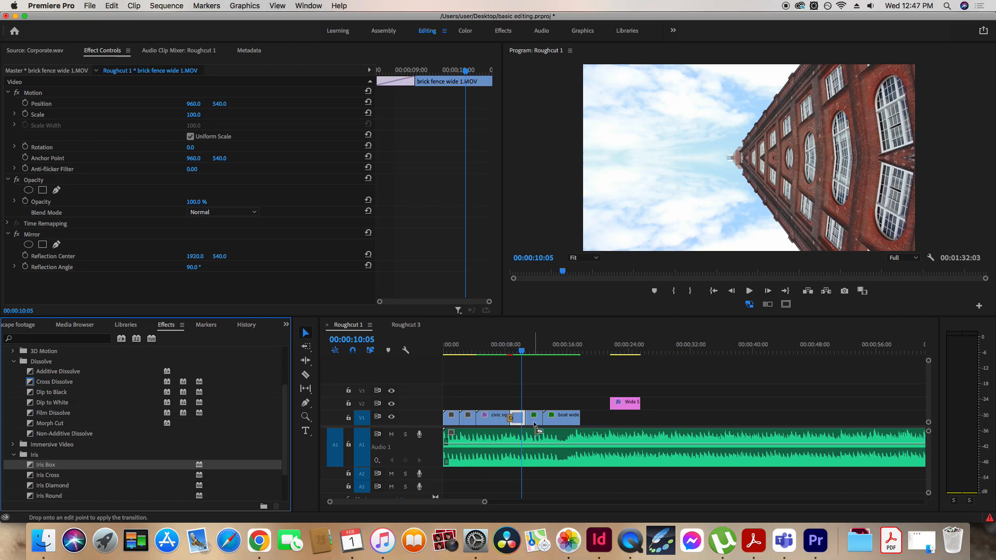
- Apply the Push transition from the Slide category to the cut between ball sun block.MOV and boat wide.MOV
left_click(14, 455)
left_click(13, 475)
left_click_drag(43, 496, 544, 424)
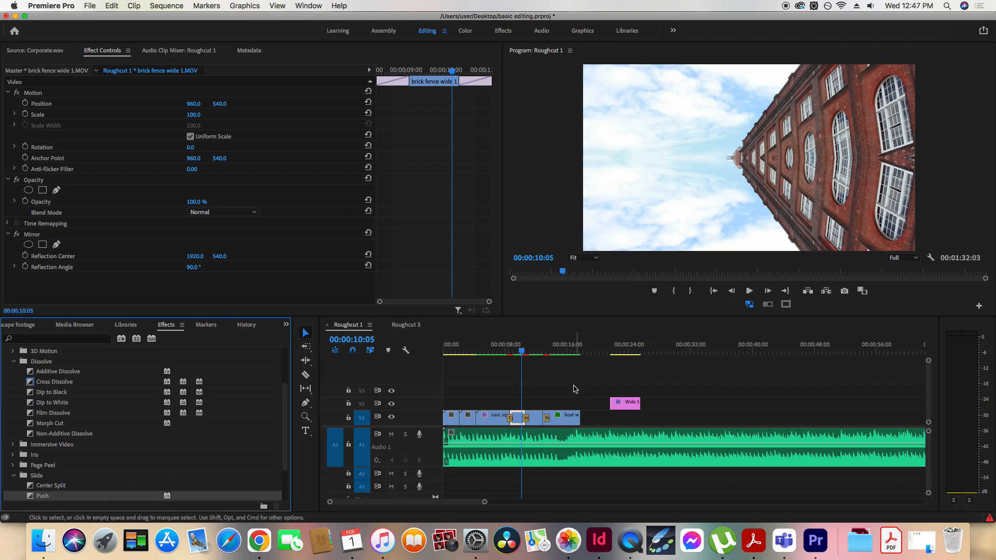
- Play back the transitions from civic square wide.MOV through to boat wide.MOV
left_click(505, 349)
key("space")
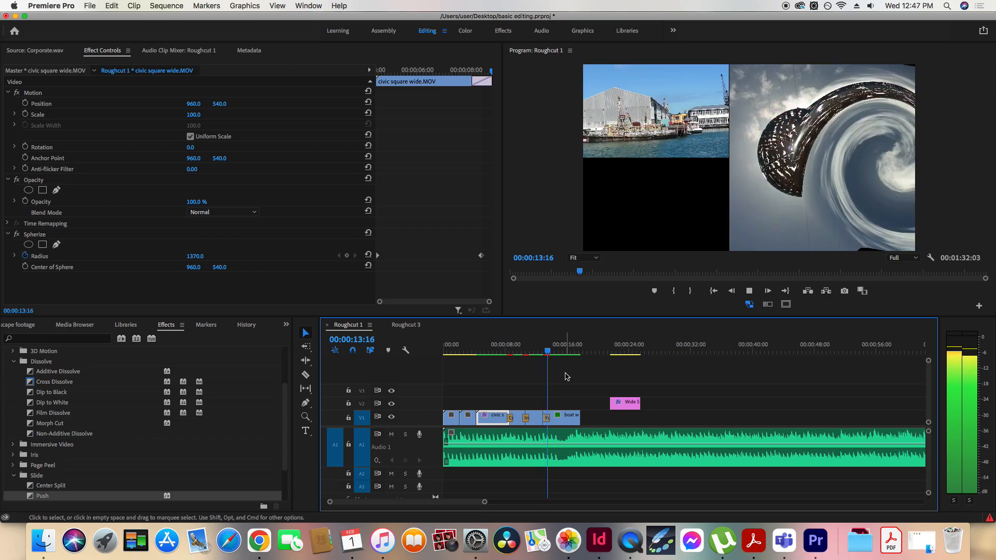
key("space")
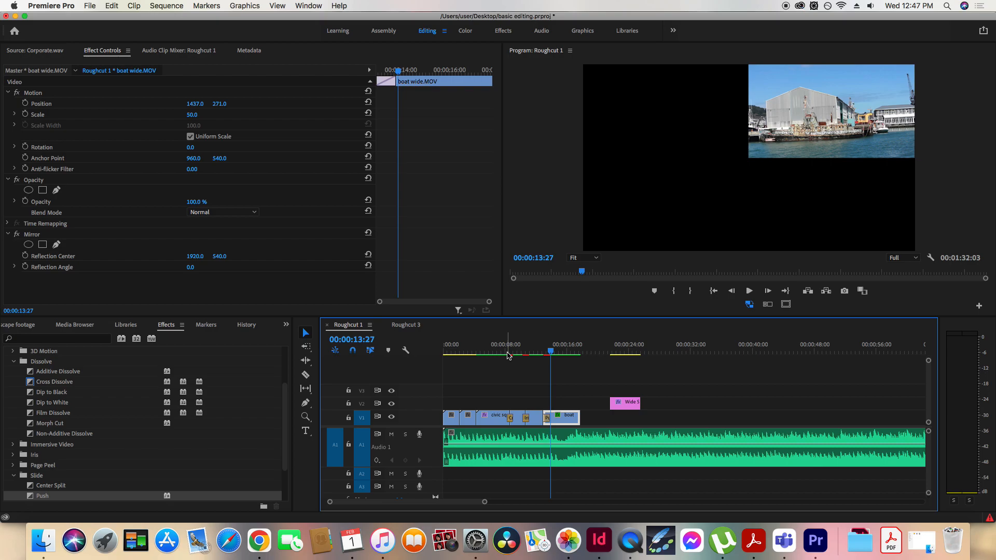
- Render the sequence and play back the rendered transitions from civic square wide.MOV into boat wide.MOV
key("Return")
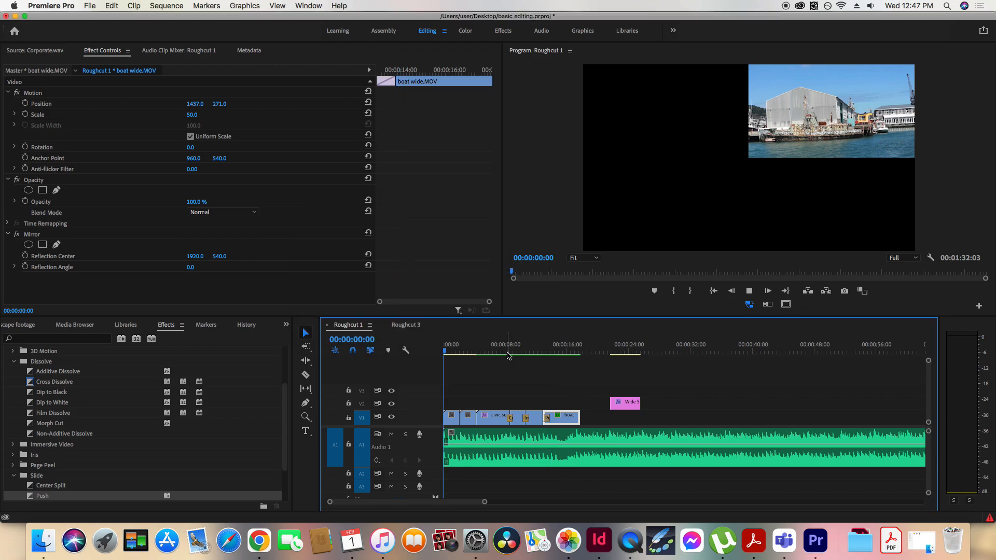
left_click(502, 355)
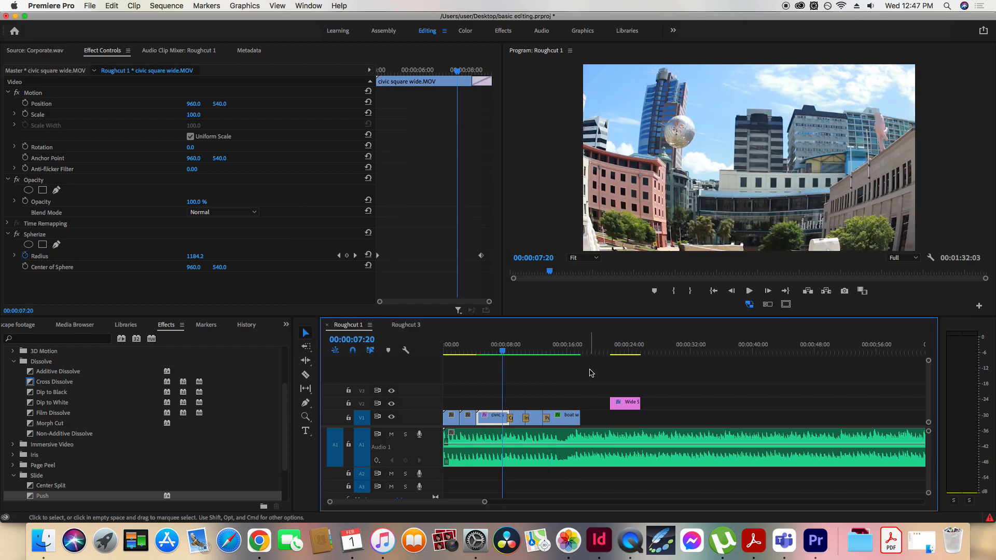
key("space")
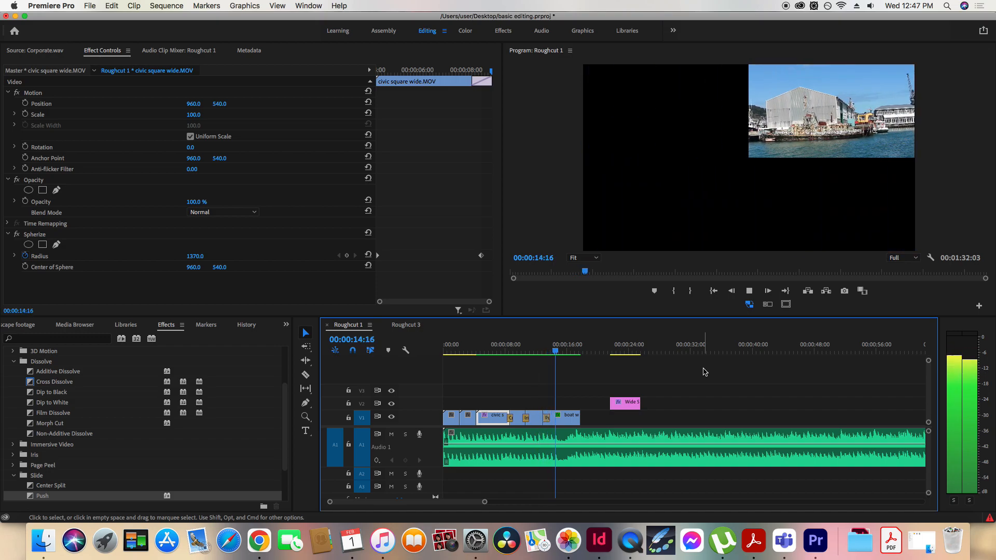
key("space")
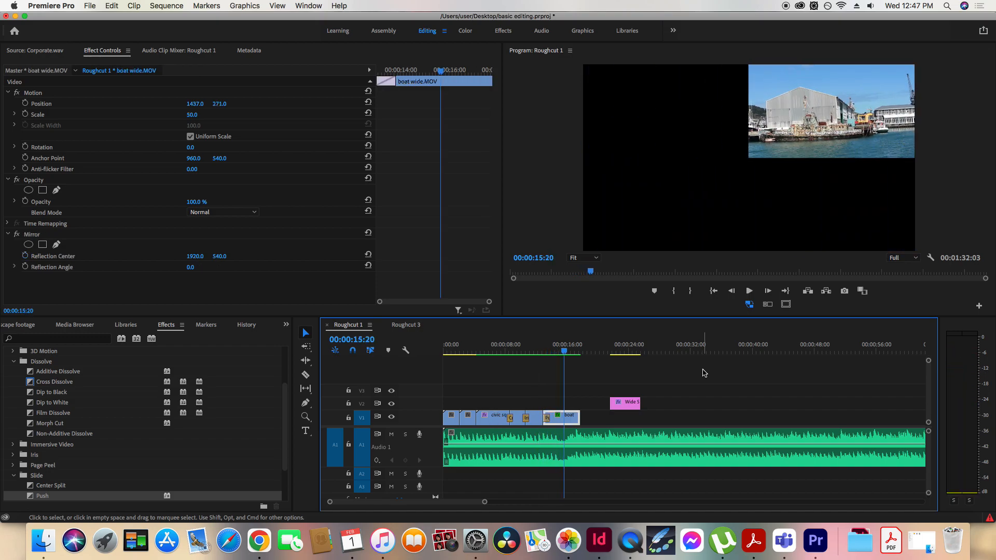
- Collapse the Slide folder and the whole Video Transitions category
left_click(281, 447)
left_click_drag(284, 447, 277, 487)
left_click(14, 425)
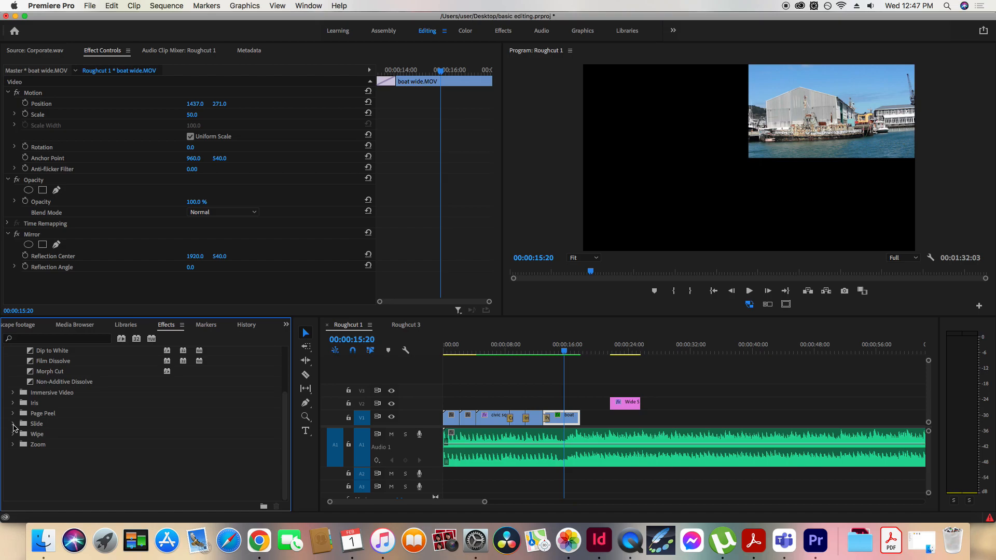
scroll(283, 462, "up", 5)
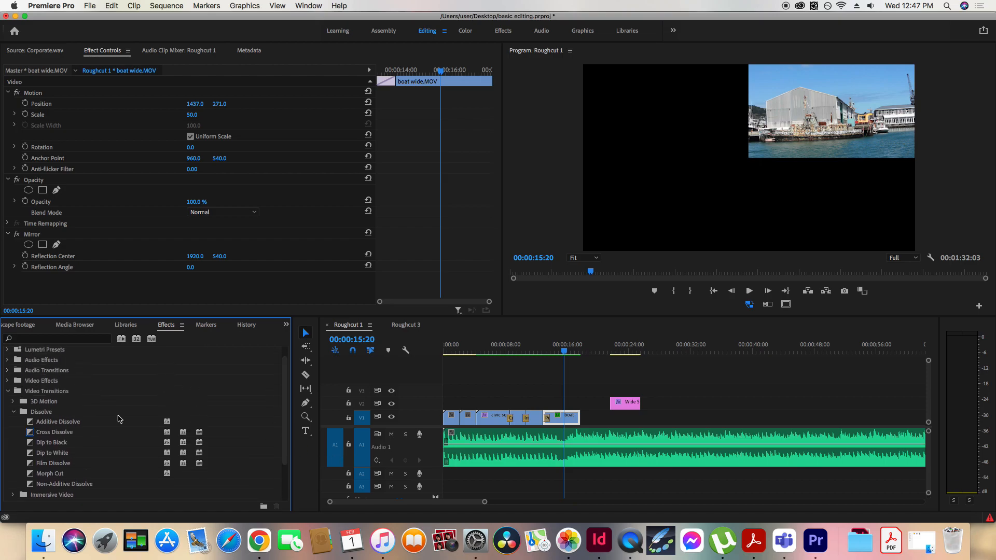
left_click(7, 393)
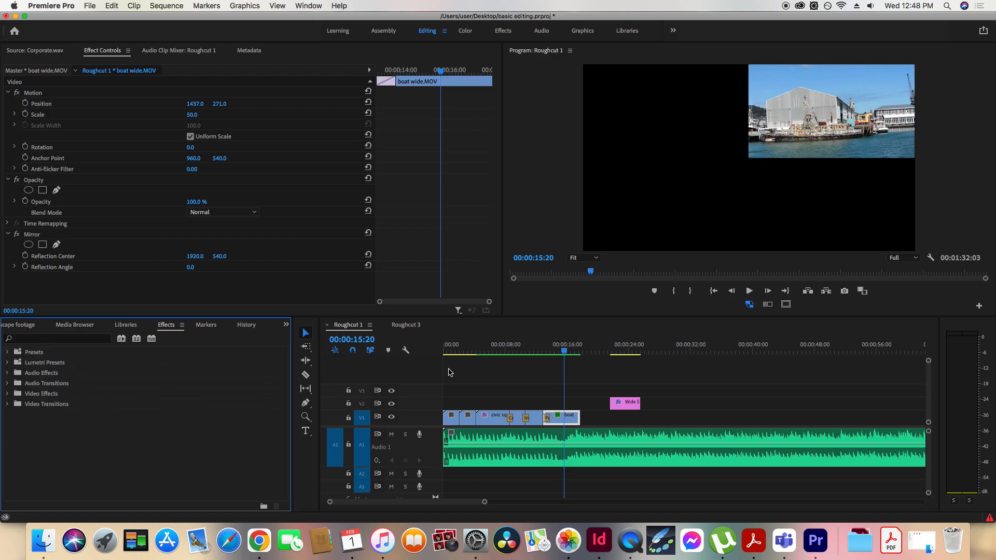
- Scrub the playhead through the Cross Dissolve, Iris Box and Push transitions to examine them
left_click(538, 352)
left_click_drag(539, 354, 511, 357)
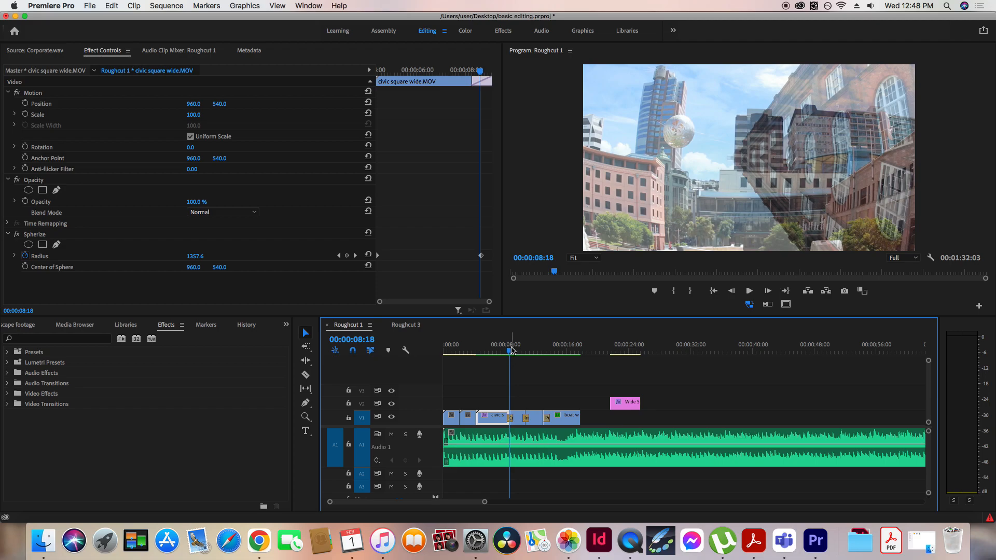
left_click_drag(511, 349, 546, 358)
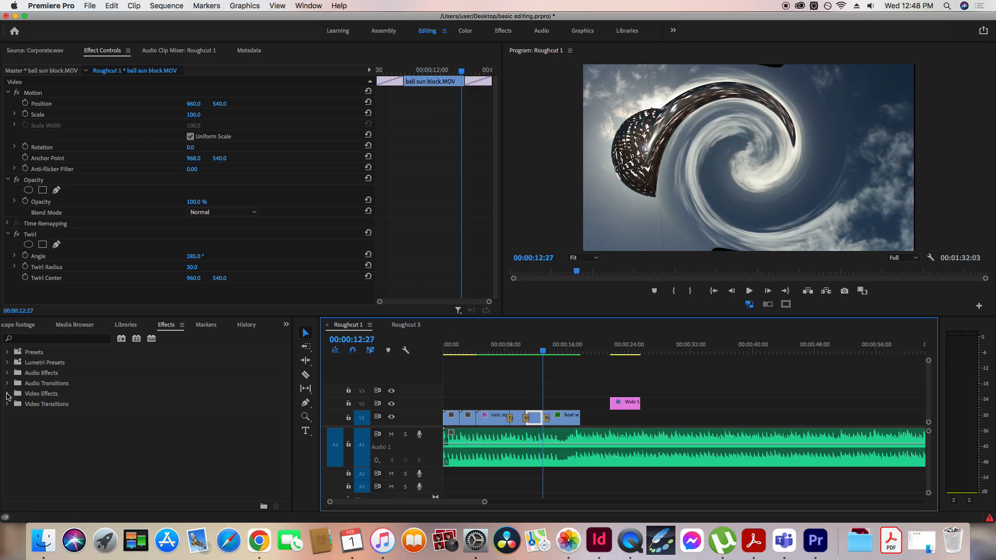
- Delete the Cross Dissolve, Iris Box and Push transitions from the clips on V1
left_click(8, 405)
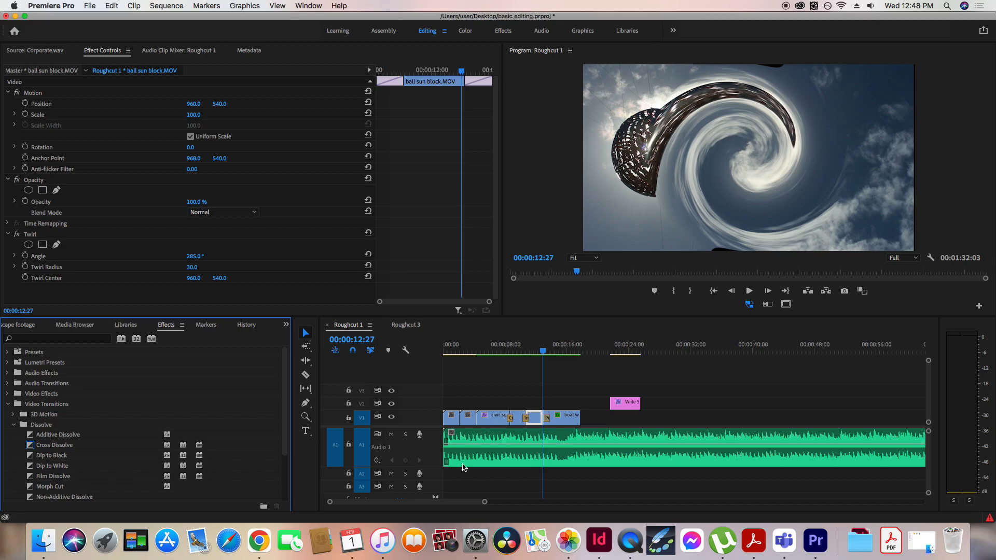
left_click_drag(511, 355, 517, 354)
left_click(511, 420)
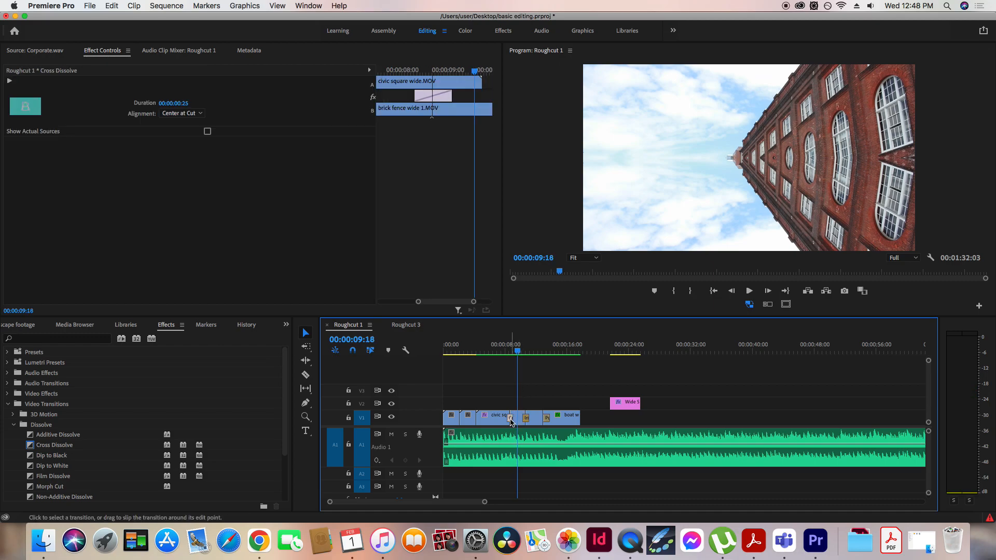
key("Delete")
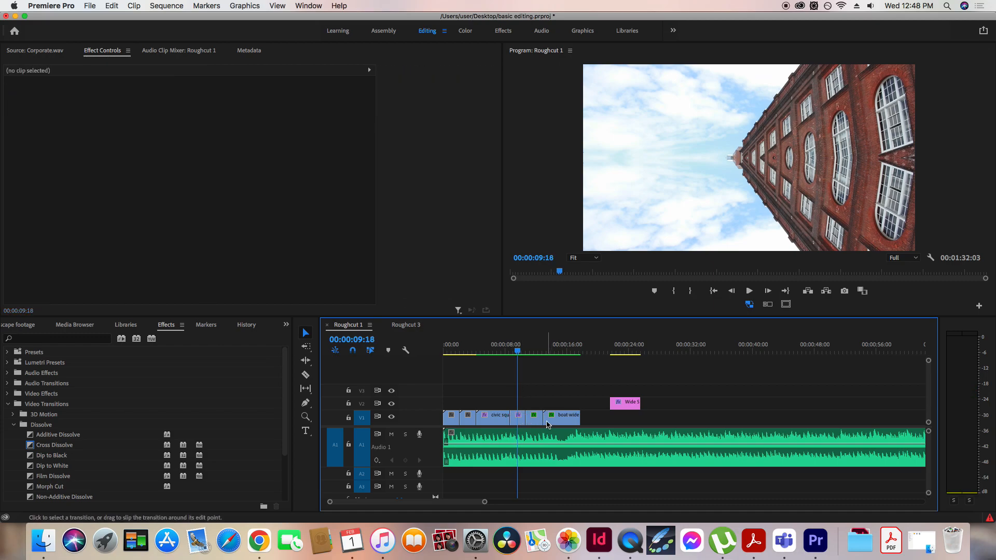
- Play back the straight cuts from civic square wide.MOV, and again from tilt up to hand man.MOV near the sequence start
left_click(506, 355)
key("space")
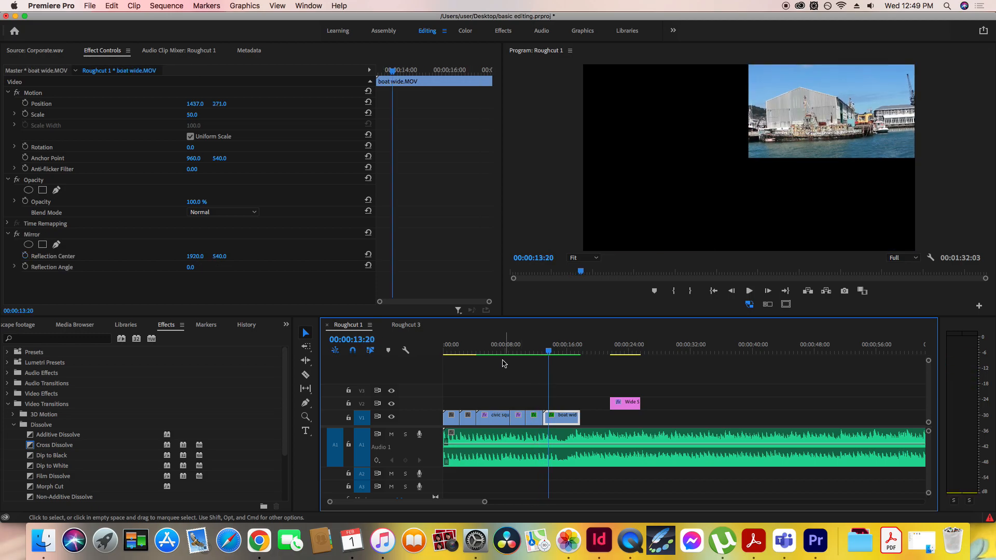
left_click(454, 352)
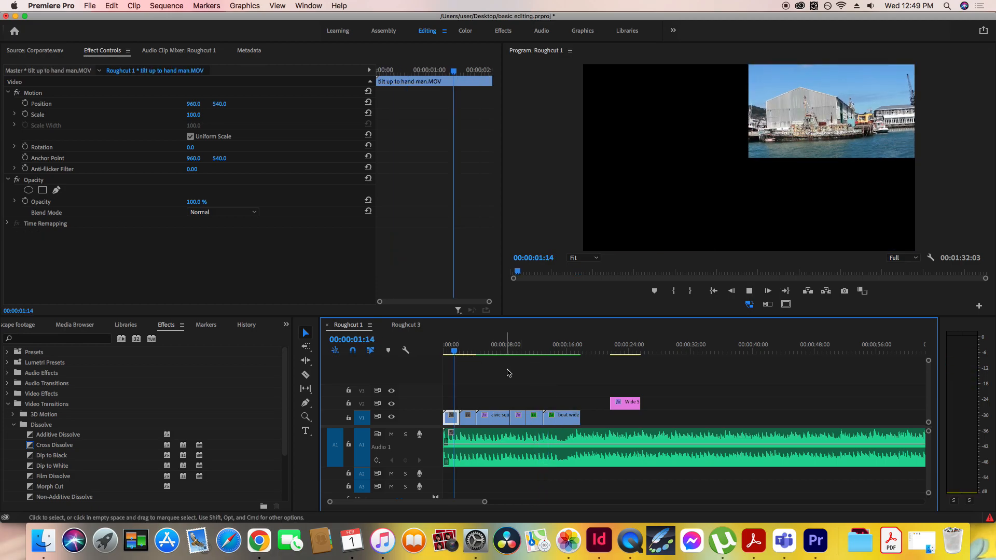
key("space")
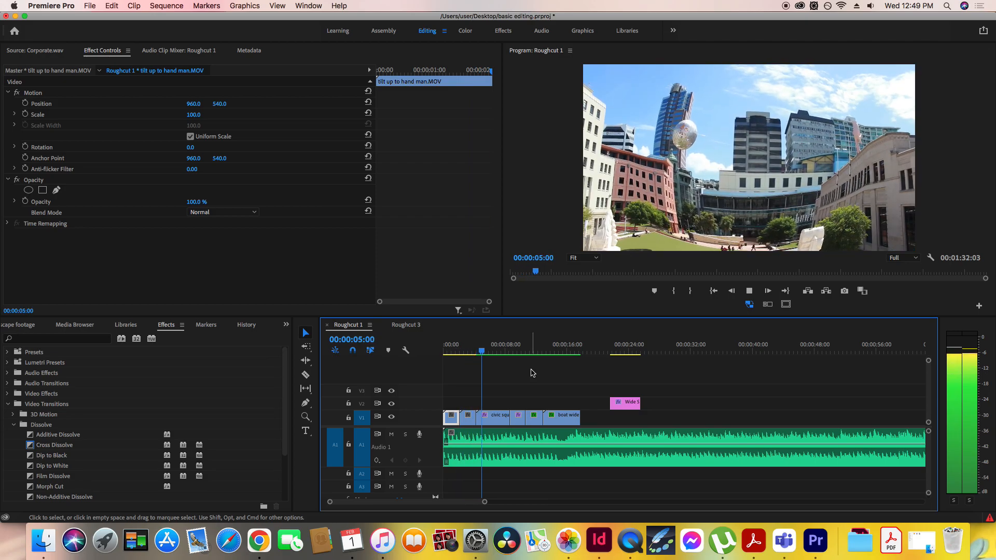
key("space")
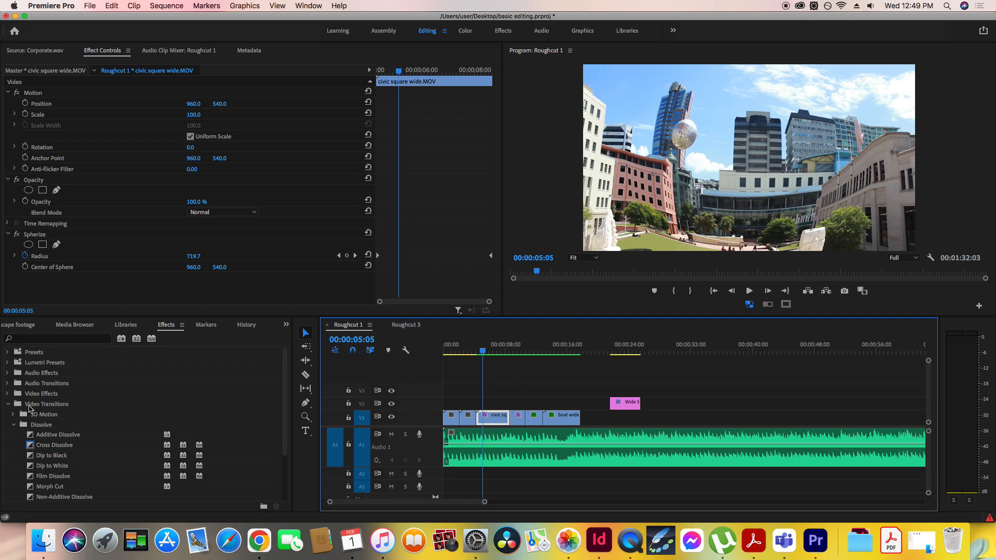
- Collapse the video transition folders and expand the Crossfade audio transitions to select Exponential Fade
left_click(13, 425)
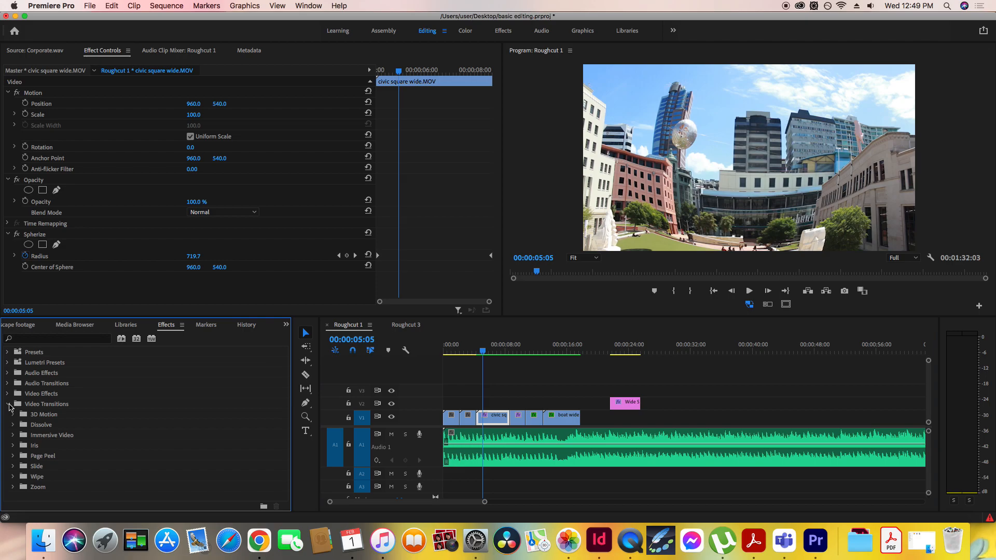
left_click(9, 405)
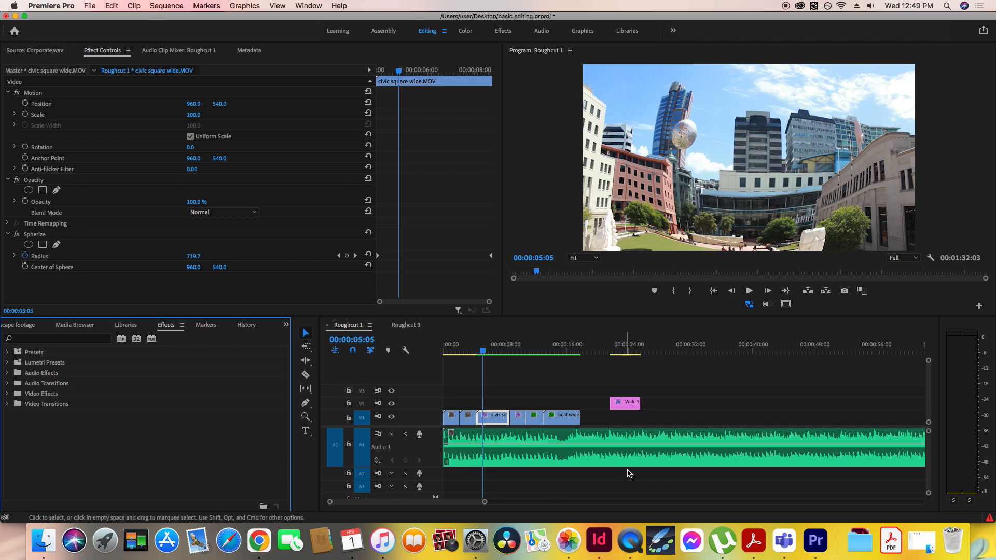
left_click_drag(484, 501, 555, 502)
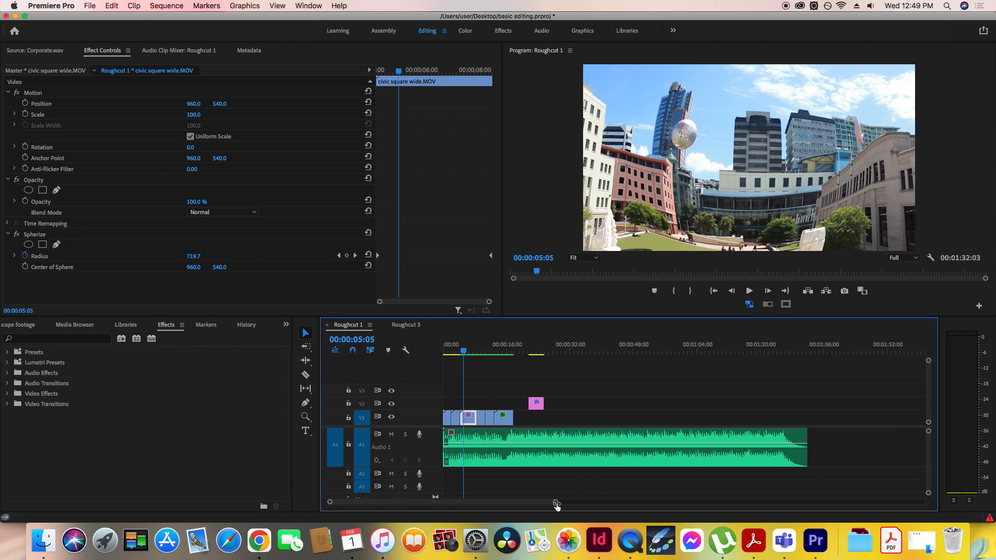
left_click(8, 384)
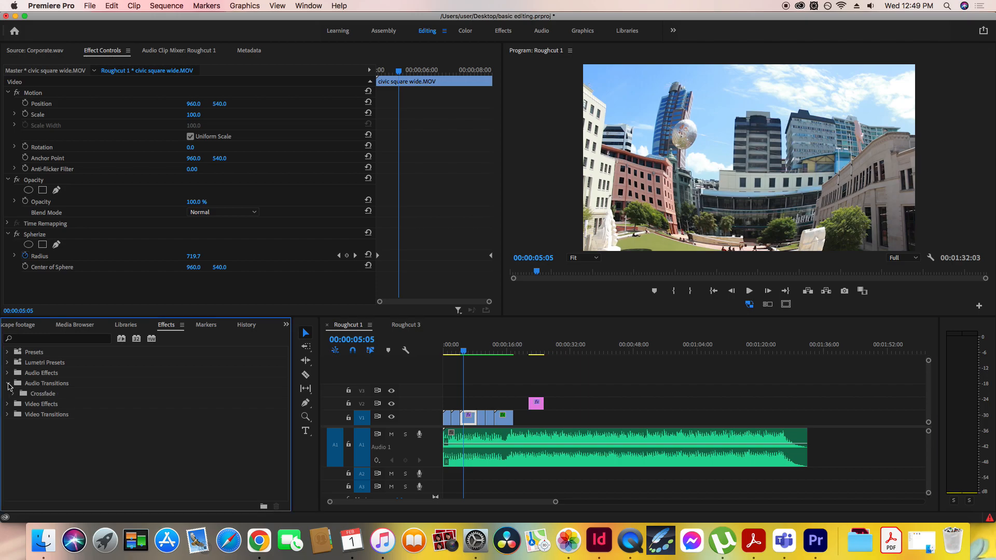
left_click(44, 387)
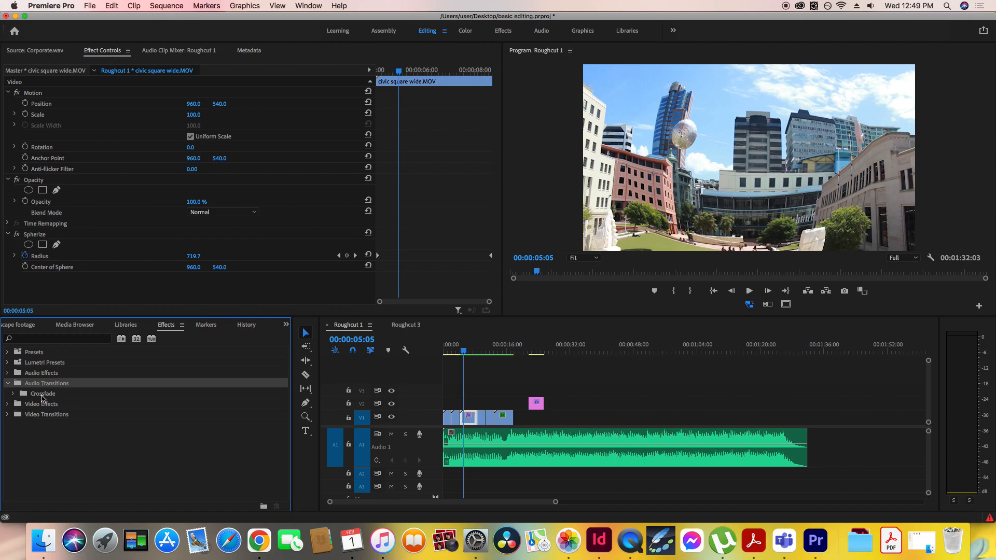
left_click(40, 397)
left_click(13, 394)
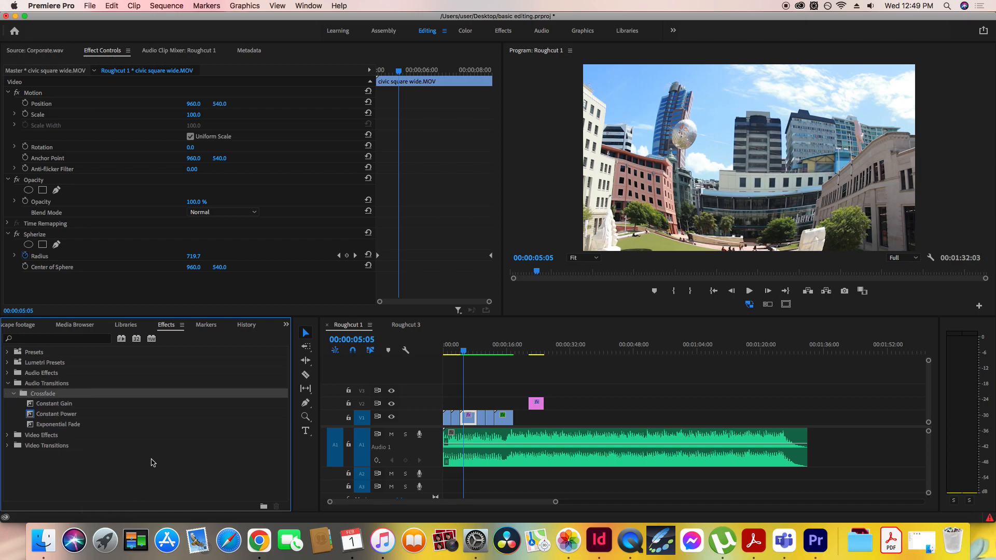
left_click(61, 413)
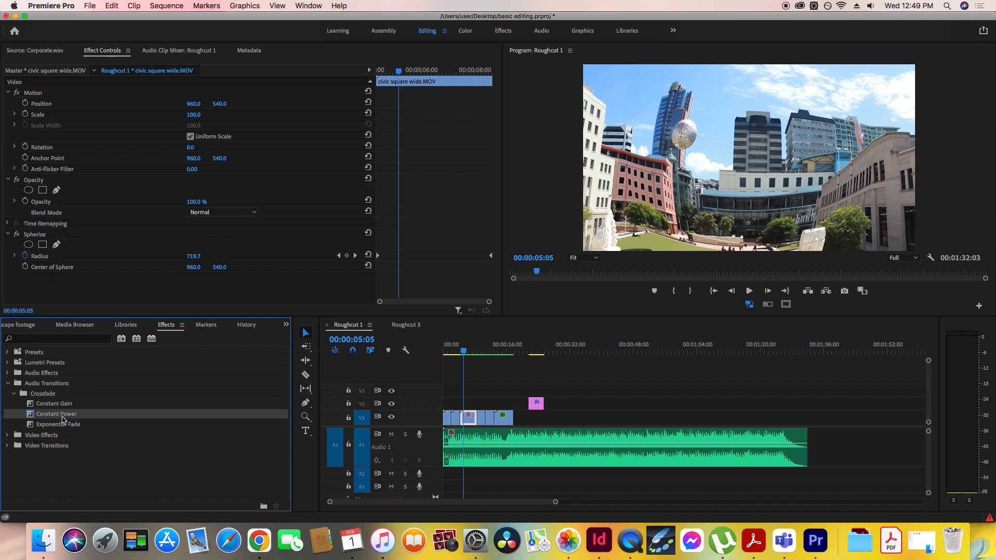
left_click(64, 425)
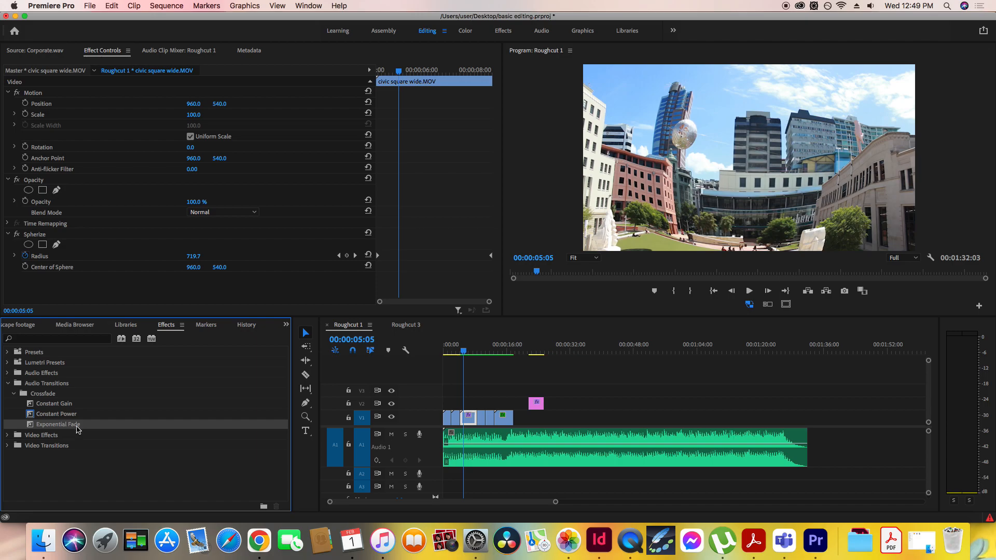
- Trim the end of Corporate.wav on A1 back to the end of boat wide.MOV
left_click_drag(808, 435, 514, 431)
left_click(509, 350)
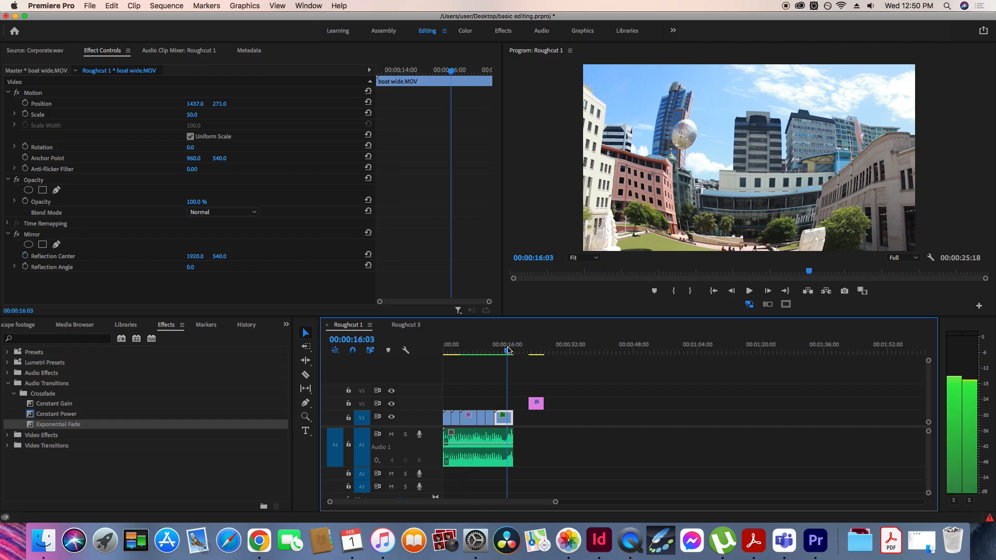
- Apply the Exponential Fade audio transition to the end of Corporate.wav and play back the fade-out
key("=")
key("=")
key("=")
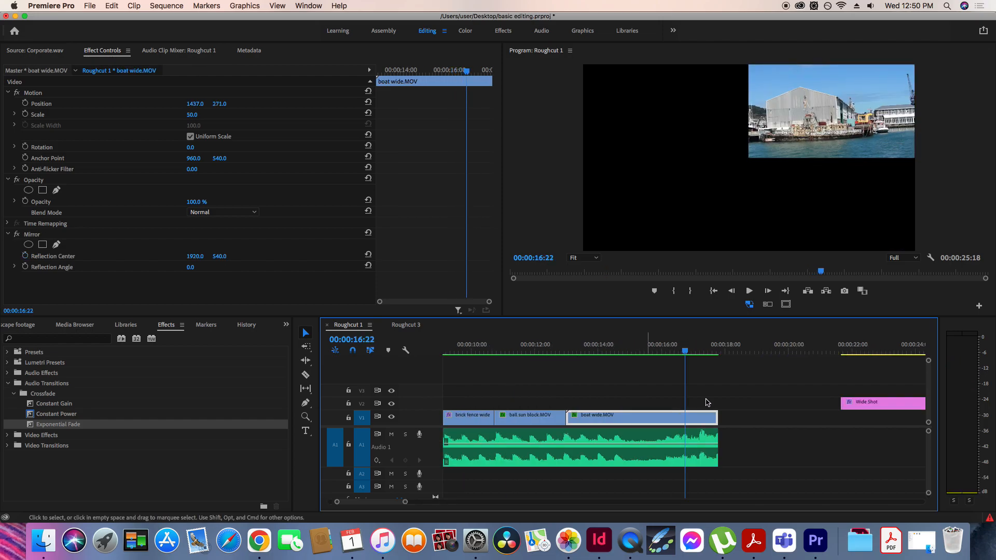
key("-")
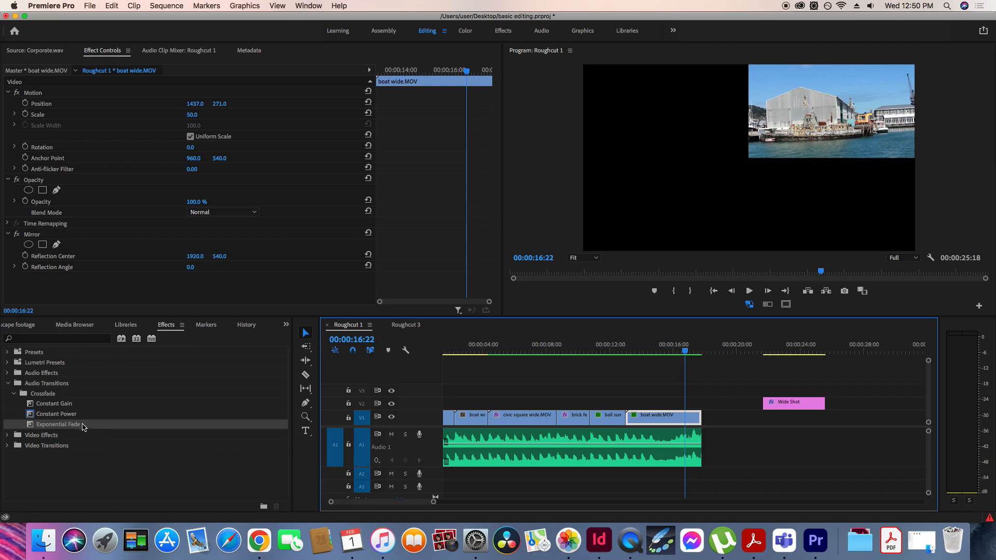
left_click_drag(58, 427, 701, 444)
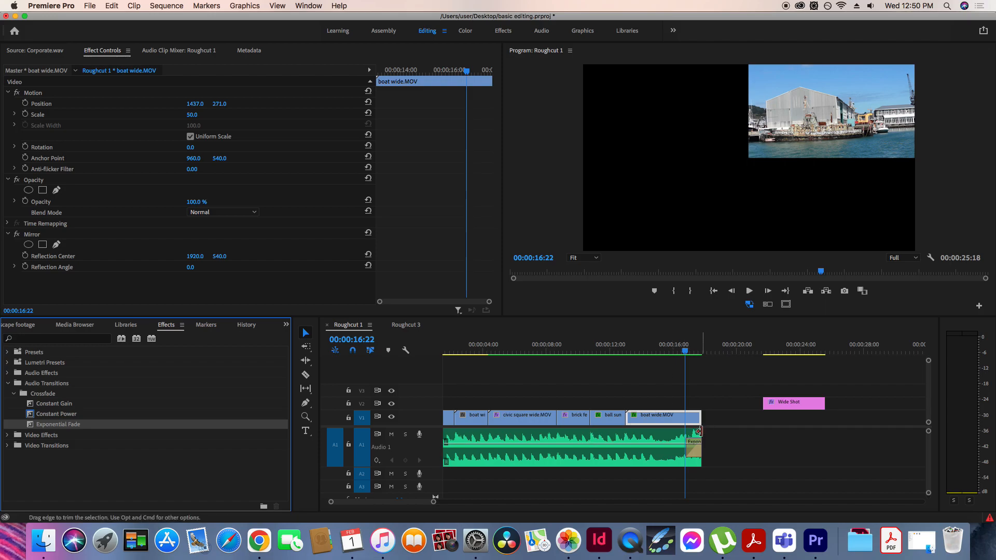
left_click(673, 348)
key("space")
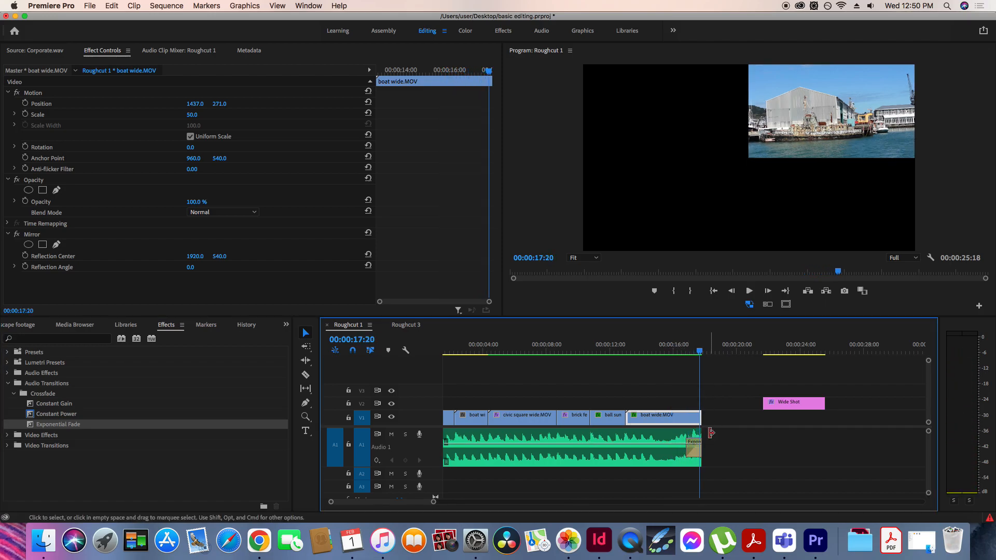
- Lengthen the Exponential Fade at the end of Corporate.wav to a duration of 00:00:02:21 by extending its start earlier
key("equal")
key("equal")
key("equal")
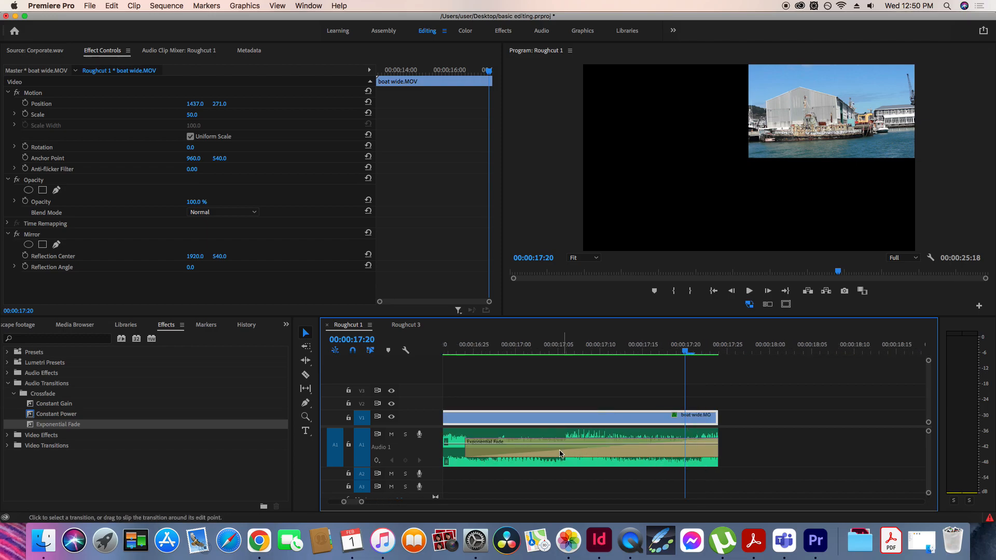
left_click(580, 454)
left_click_drag(579, 454, 469, 454)
key("minus")
key("minus")
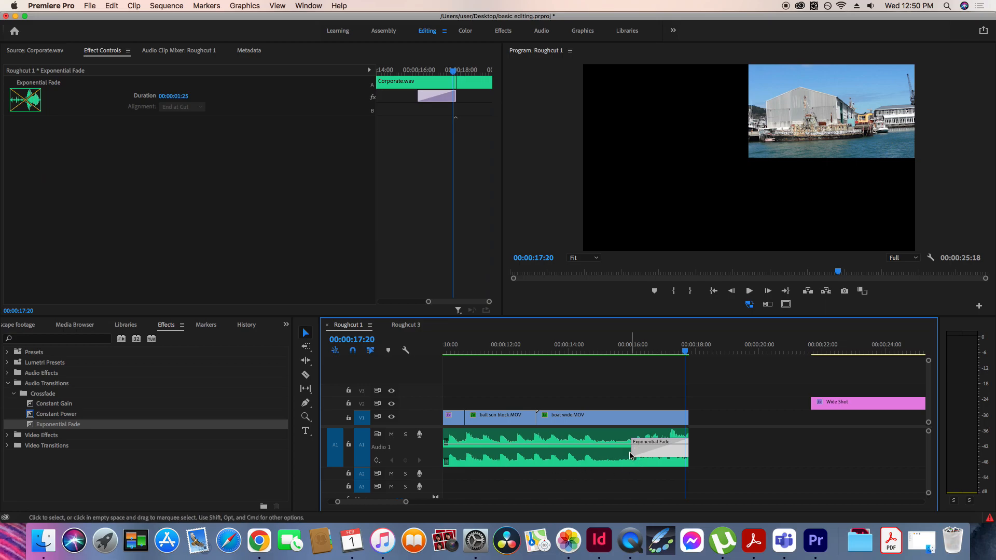
left_click_drag(633, 453, 607, 454)
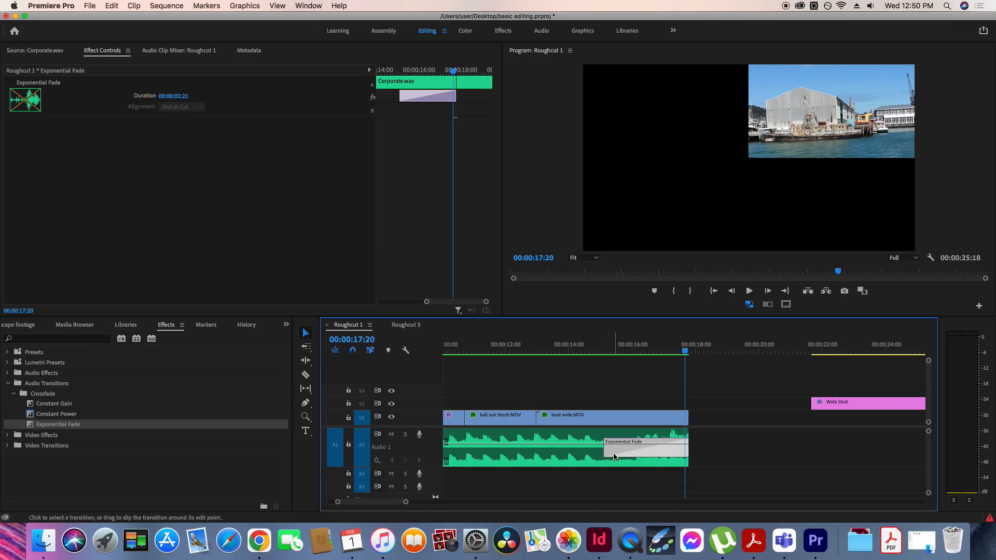
- Play back the lengthened Exponential Fade on Corporate.wav and view its transition duration setting without changing it
left_click(596, 346)
key("space")
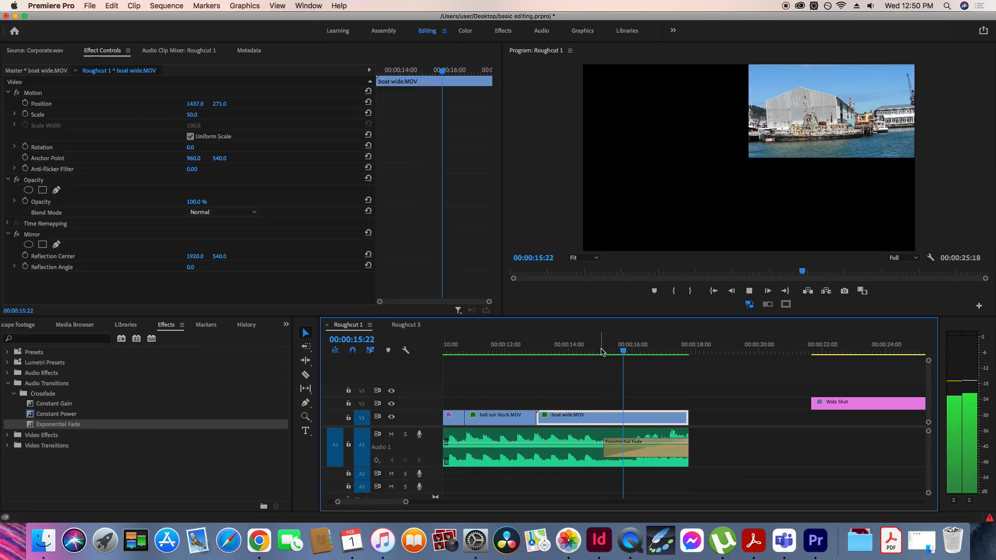
key("space")
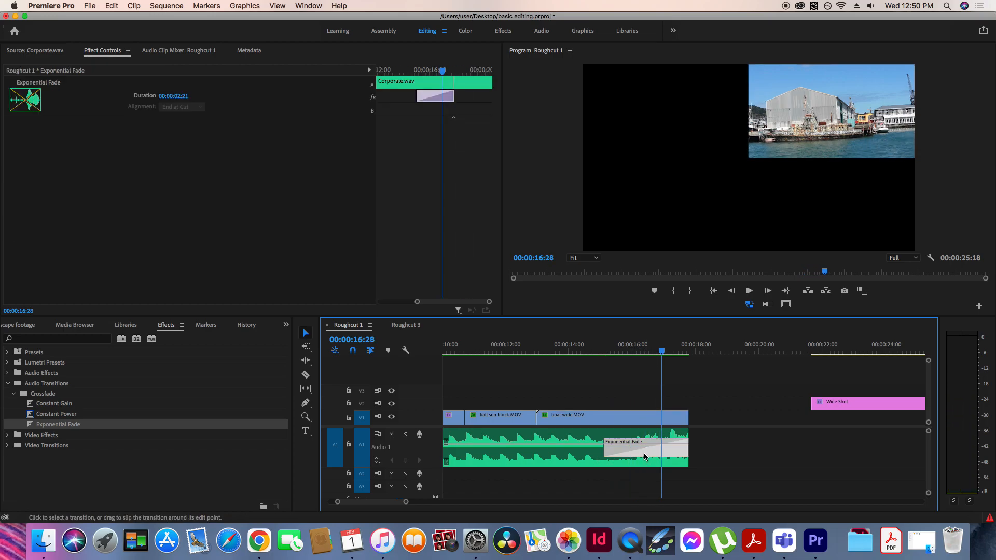
double_click(644, 453)
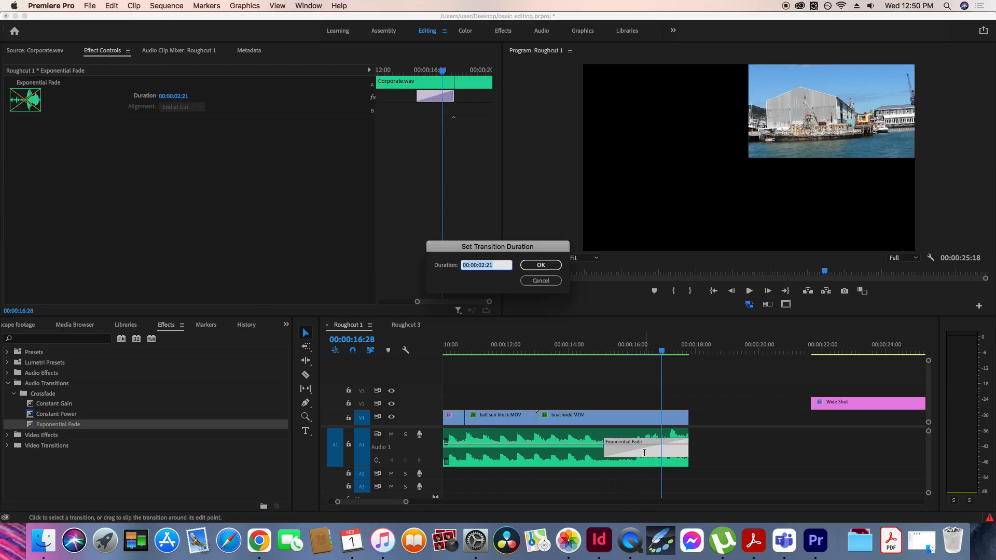
left_click(542, 283)
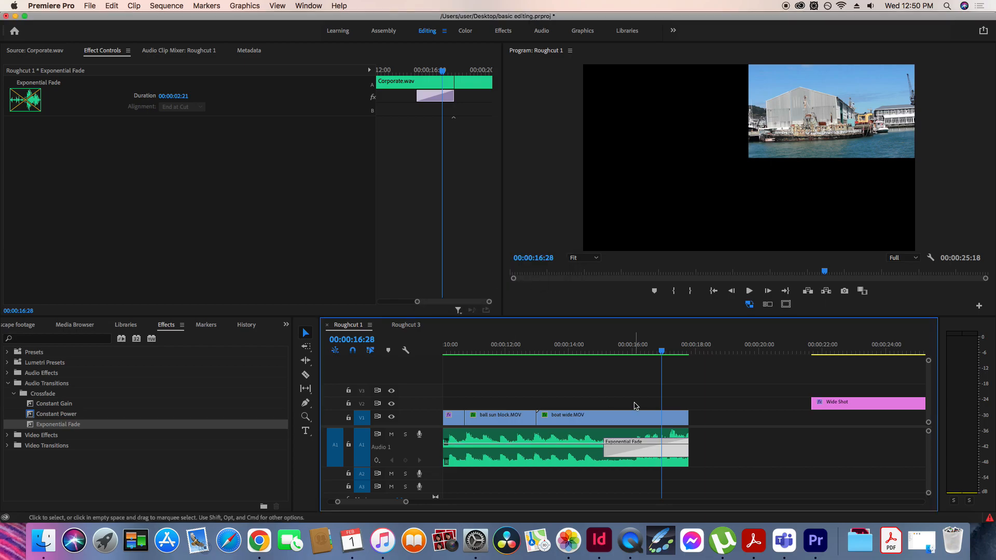
- Apply the Constant Gain audio transition to the start of Corporate.wav on A1
key("minus")
key("minus")
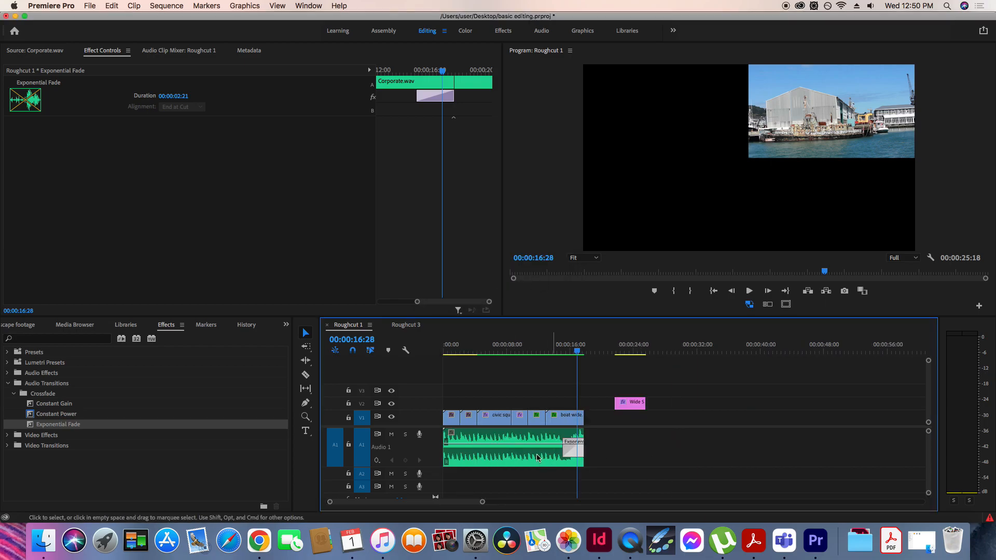
left_click_drag(56, 407, 362, 423)
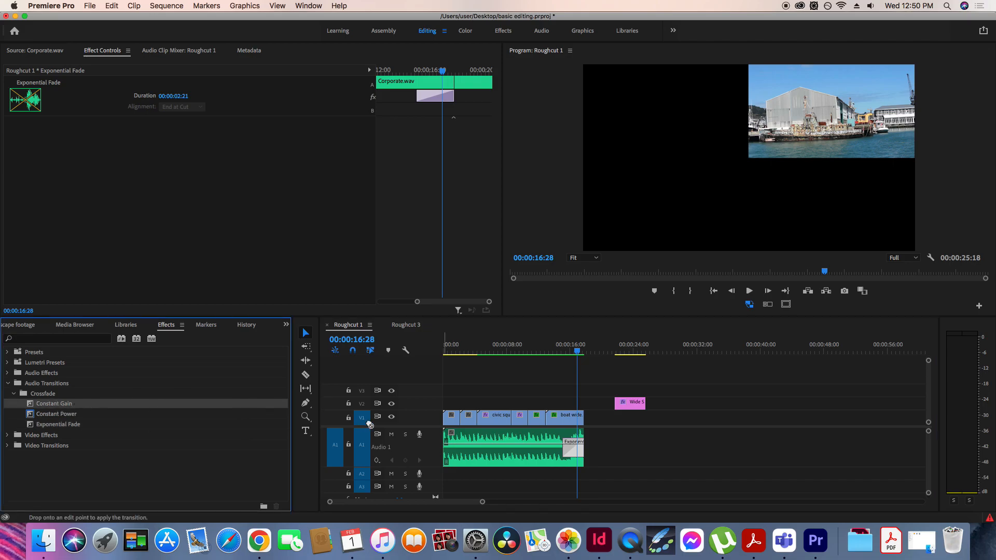
left_click_drag(438, 431, 448, 439)
- Lengthen the Constant Gain transition at the start of Corporate.wav to a duration of 00:00:01:25 and play back the fade-in
left_click_drag(453, 354, 439, 353)
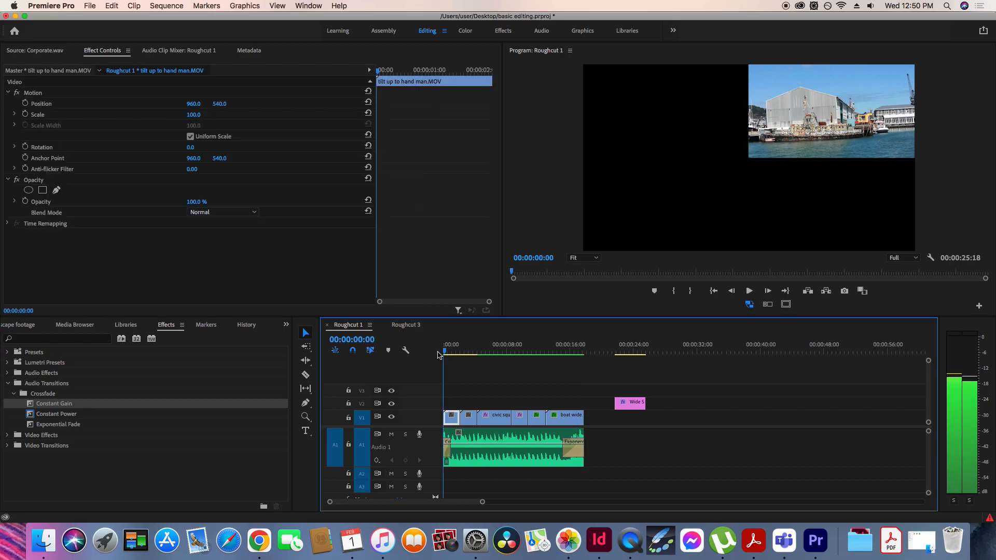
key("equal")
key("equal")
key("equal")
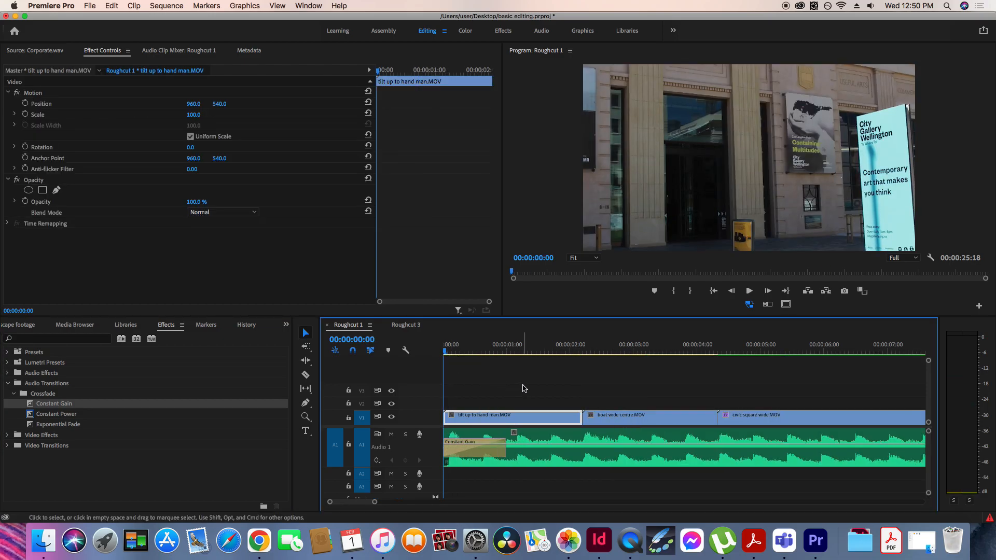
left_click_drag(503, 444, 557, 461)
key("space")
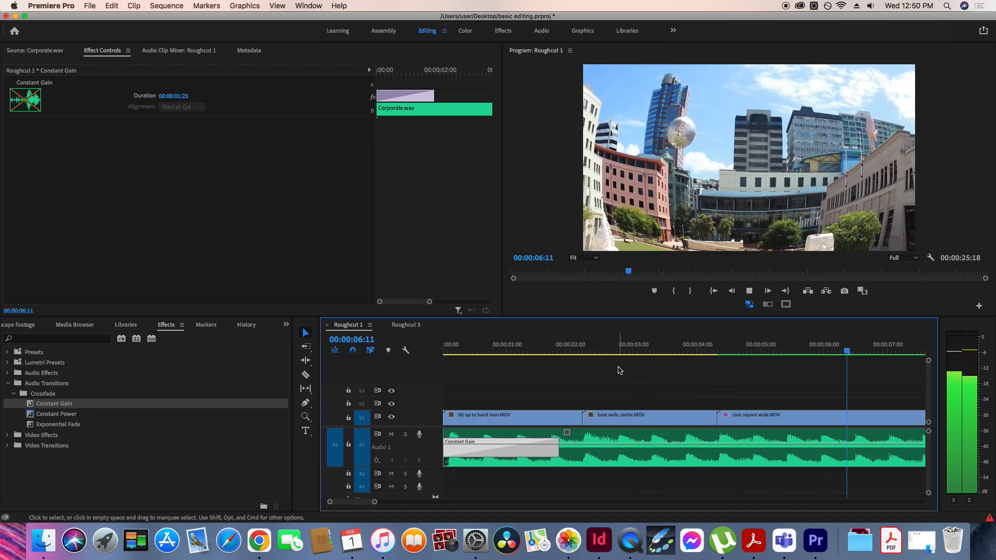
key("space")
- Collapse the Audio Transitions folder and clear the clip selection in the Roughcut 1 sequence
key("minus")
key("minus")
key("minus")
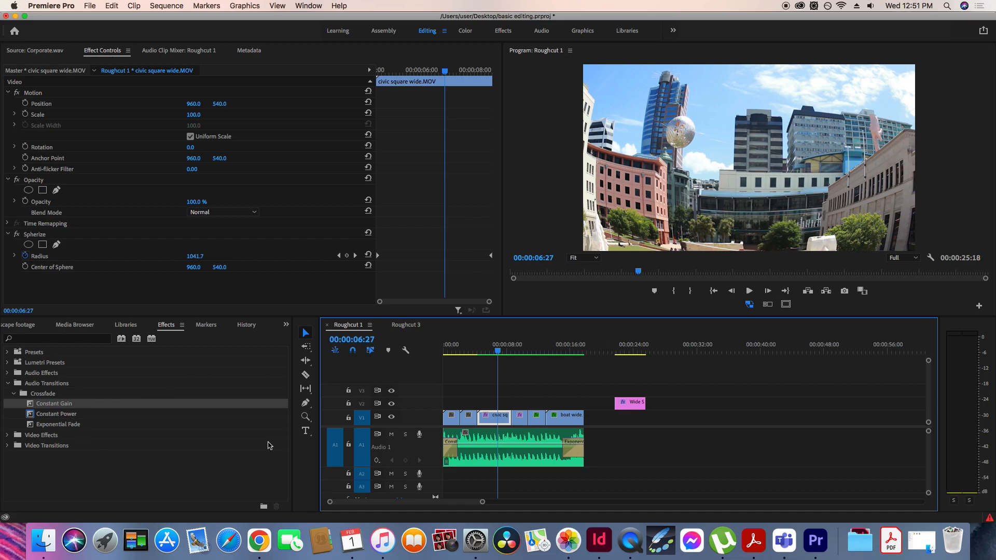
left_click(8, 384)
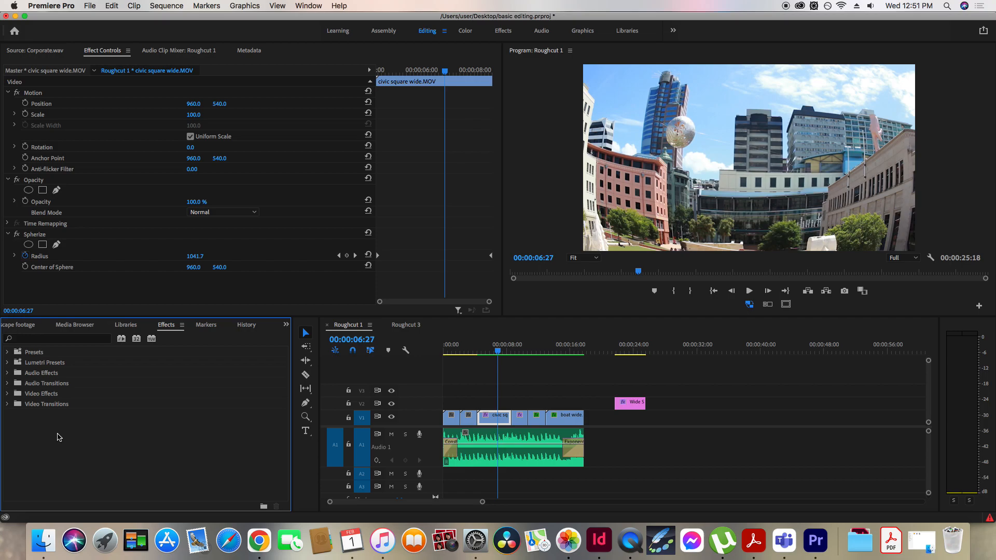
left_click(507, 373)
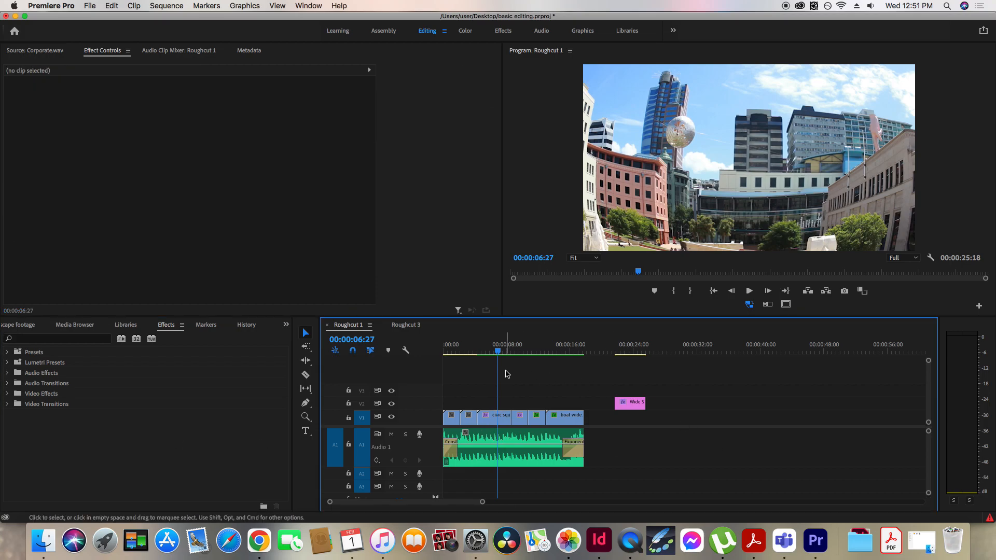